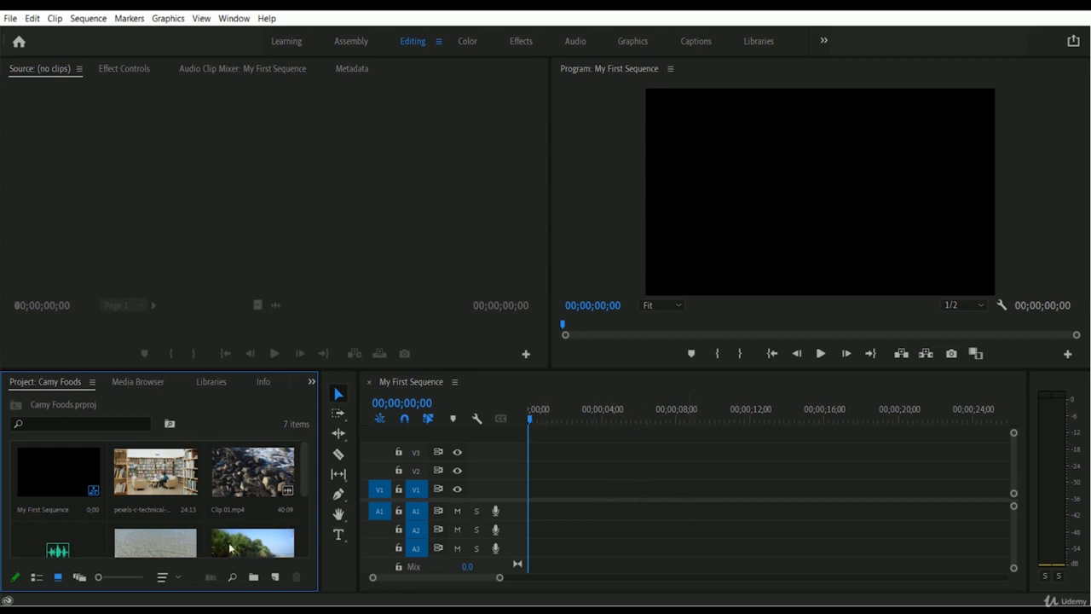
Place Clip 05.mp4 at the start of the timeline and draw a four-cornered Pen shape over the sand in the frame's lower right
drag(252, 543, 534, 504)
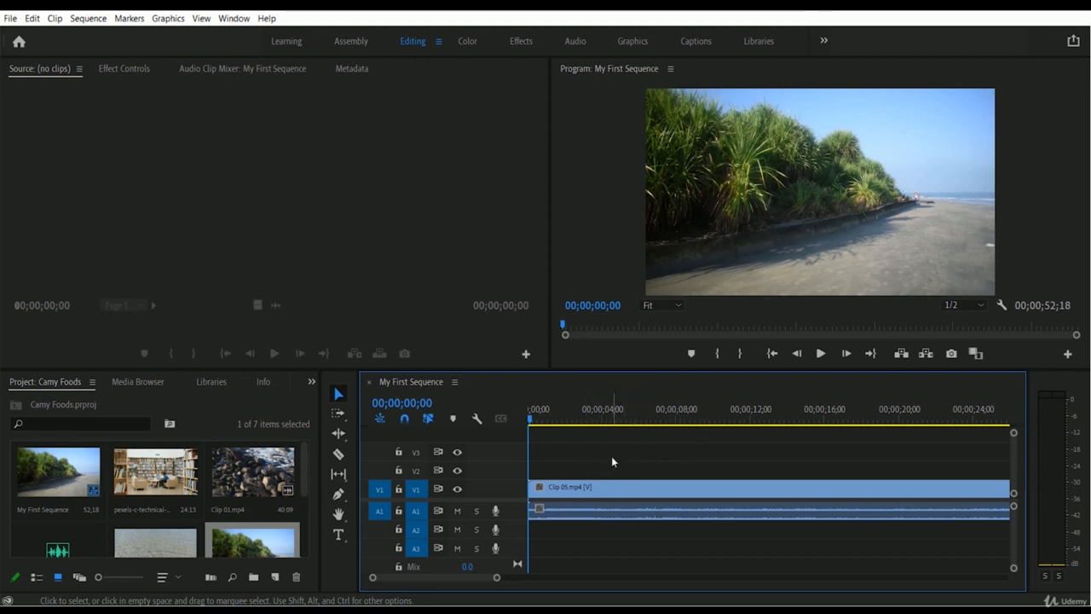
click(339, 496)
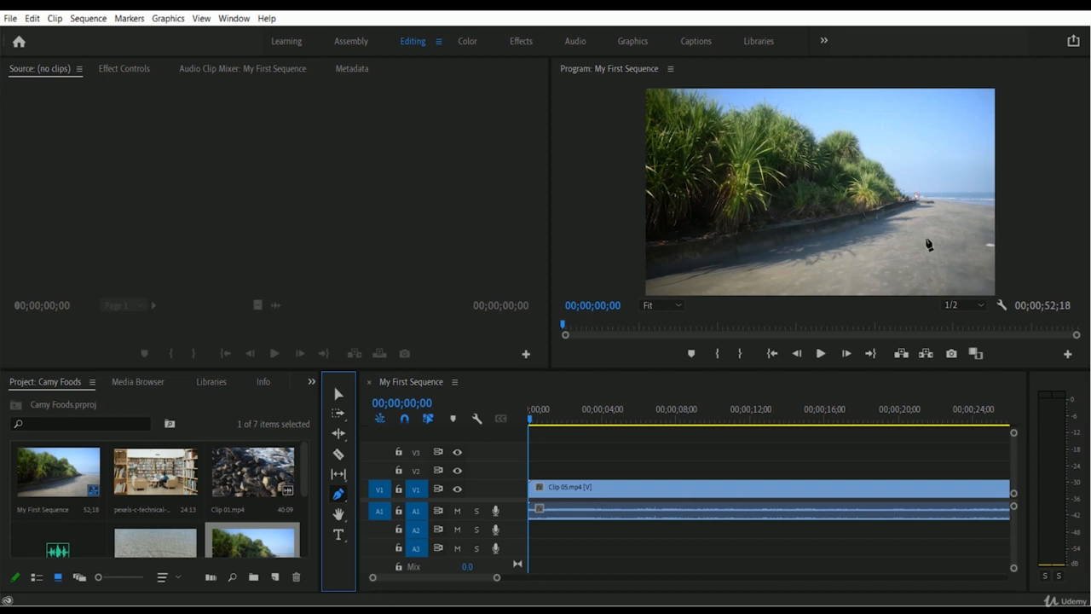
click(863, 238)
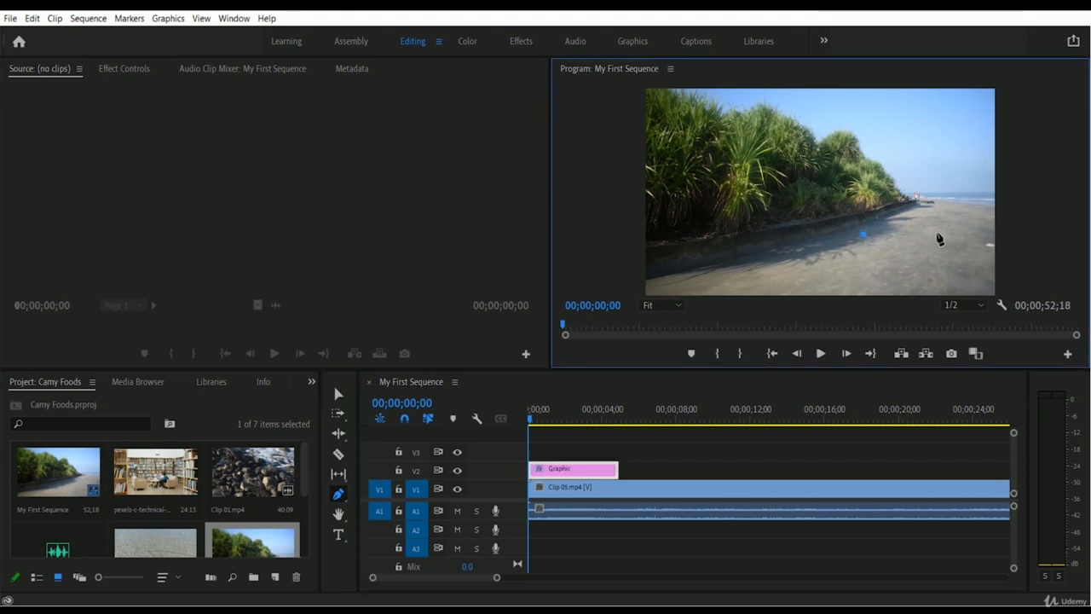
click(947, 232)
click(948, 276)
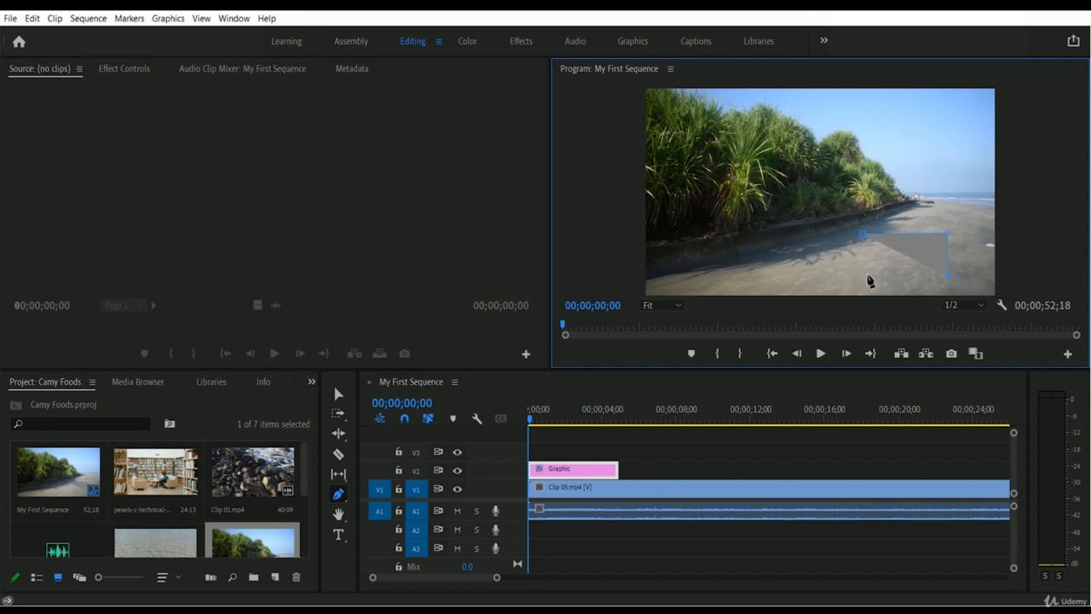
click(868, 276)
drag(868, 276, 861, 278)
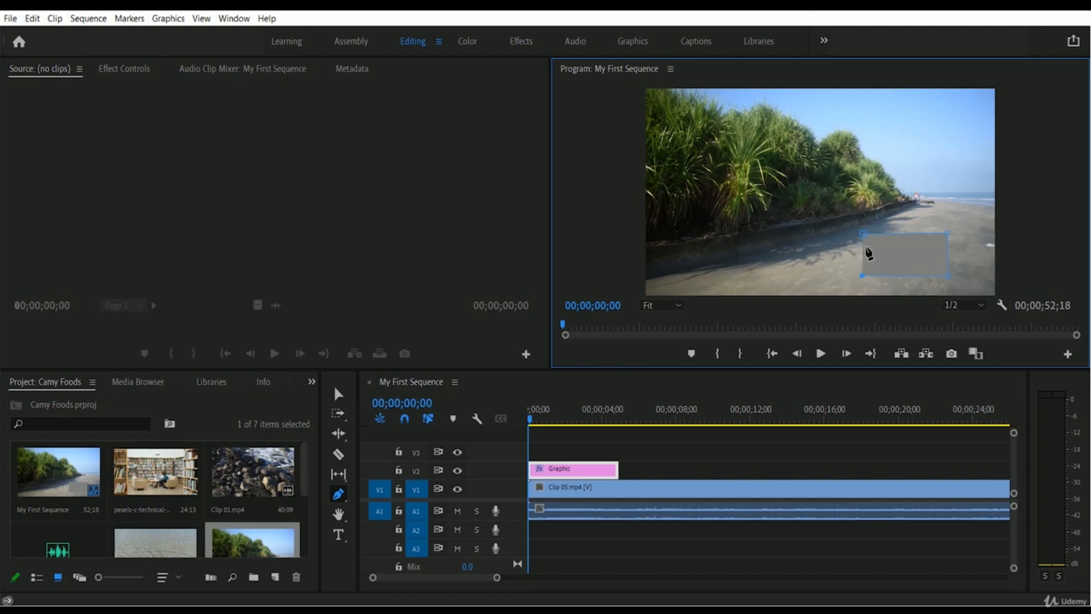
In the Graphics workspace, set the pen-drawn shape's fill colour to red D22626 in Essential Graphics
click(633, 42)
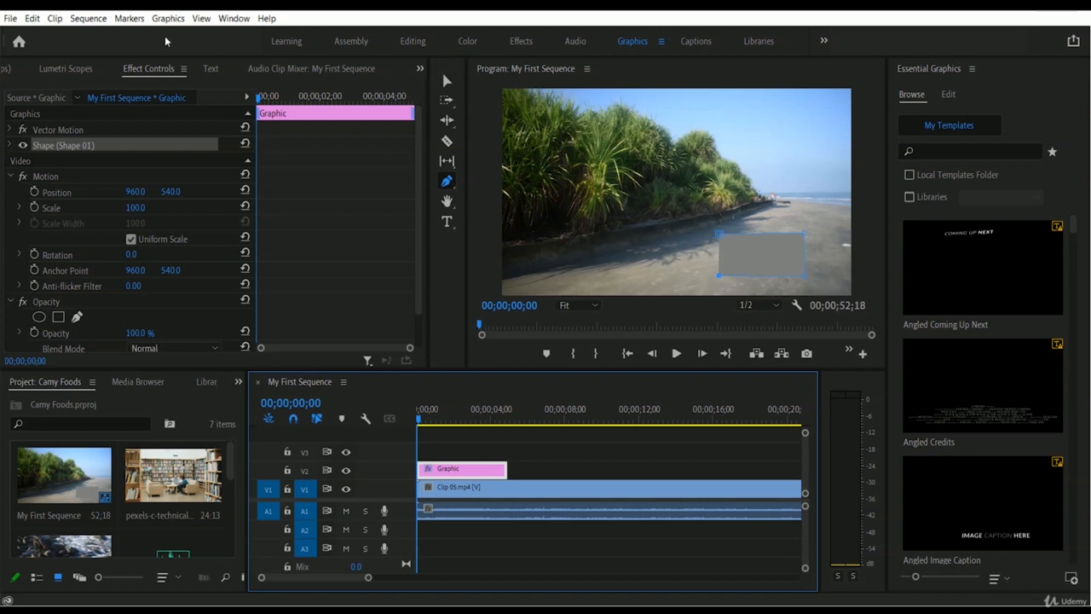
click(235, 19)
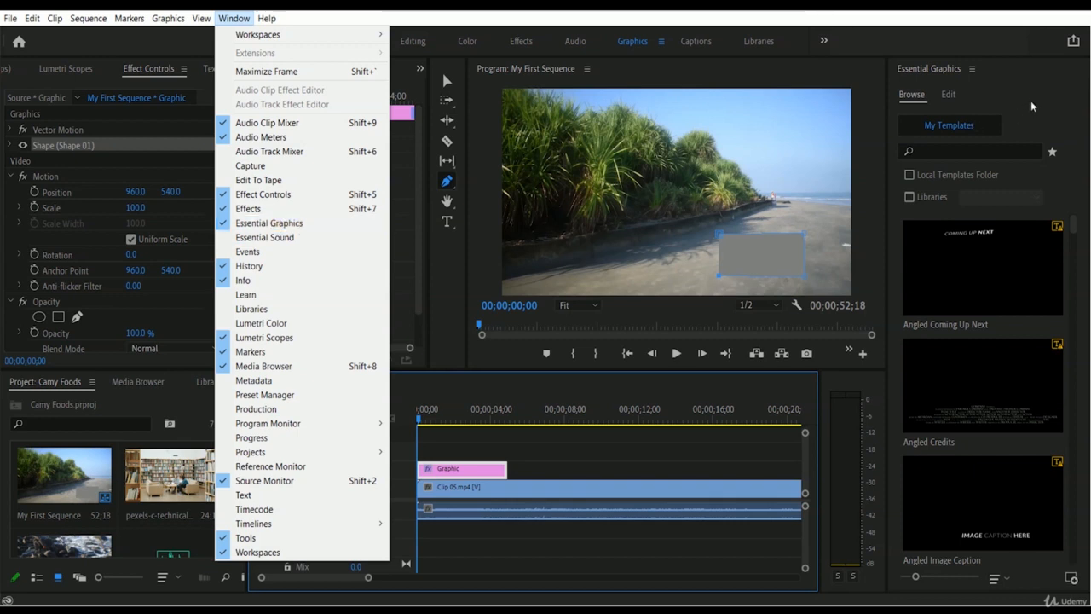
click(298, 225)
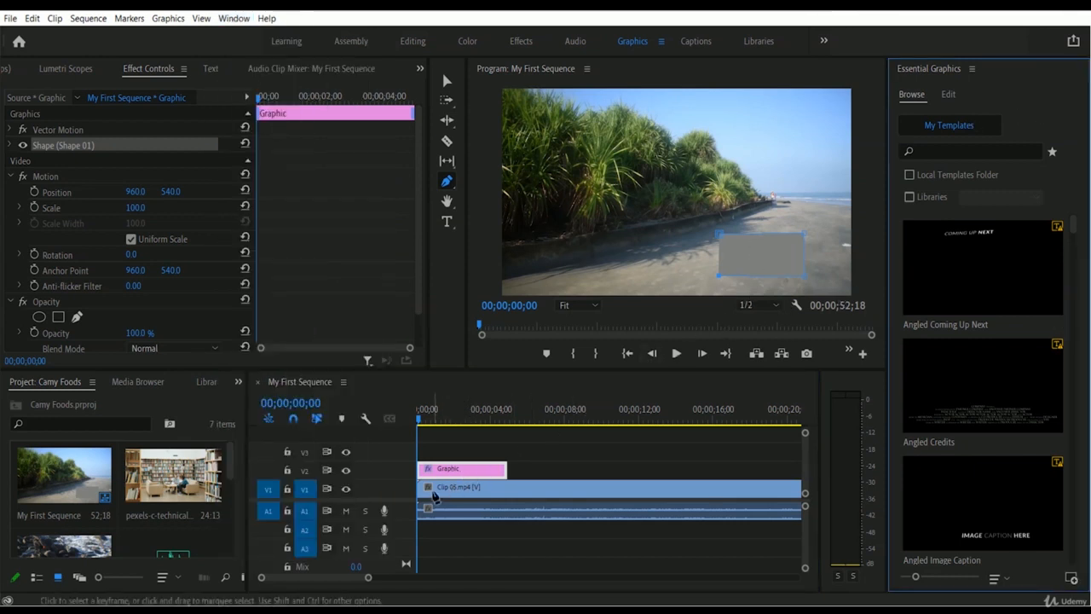
click(949, 95)
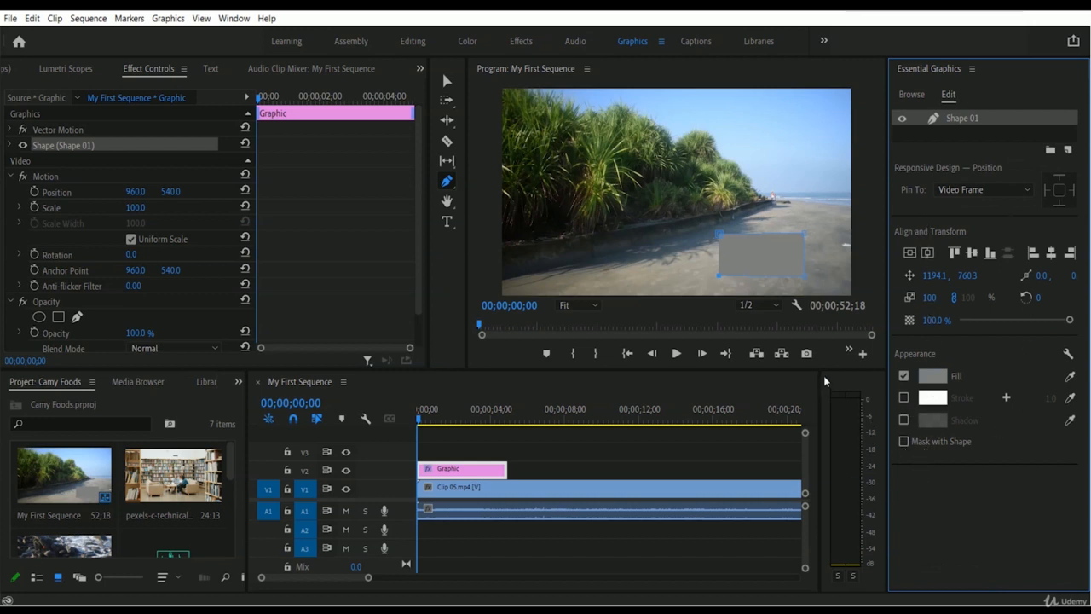
click(933, 383)
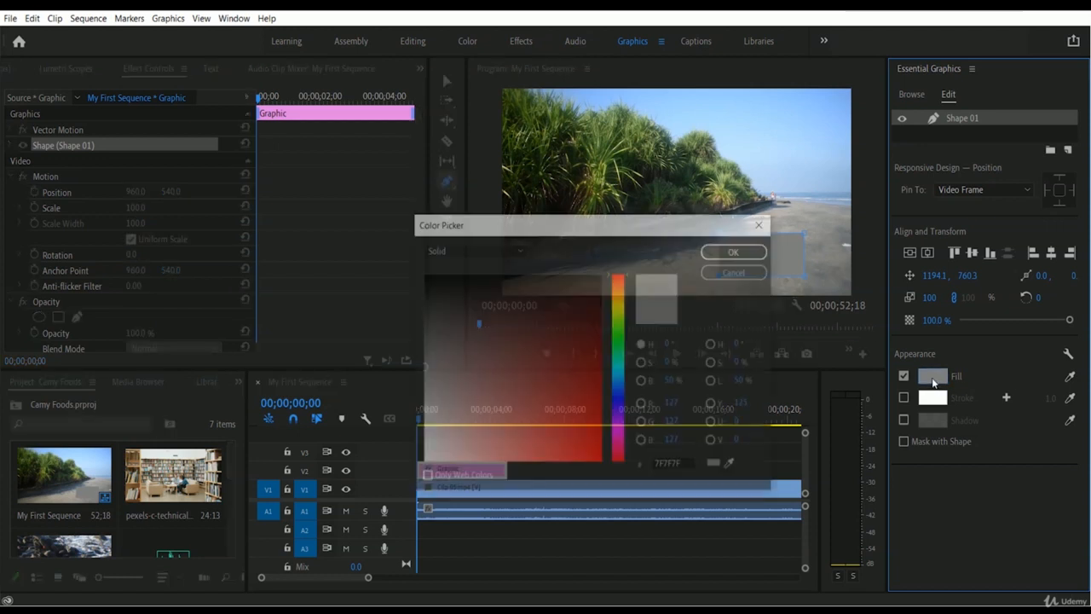
click(569, 429)
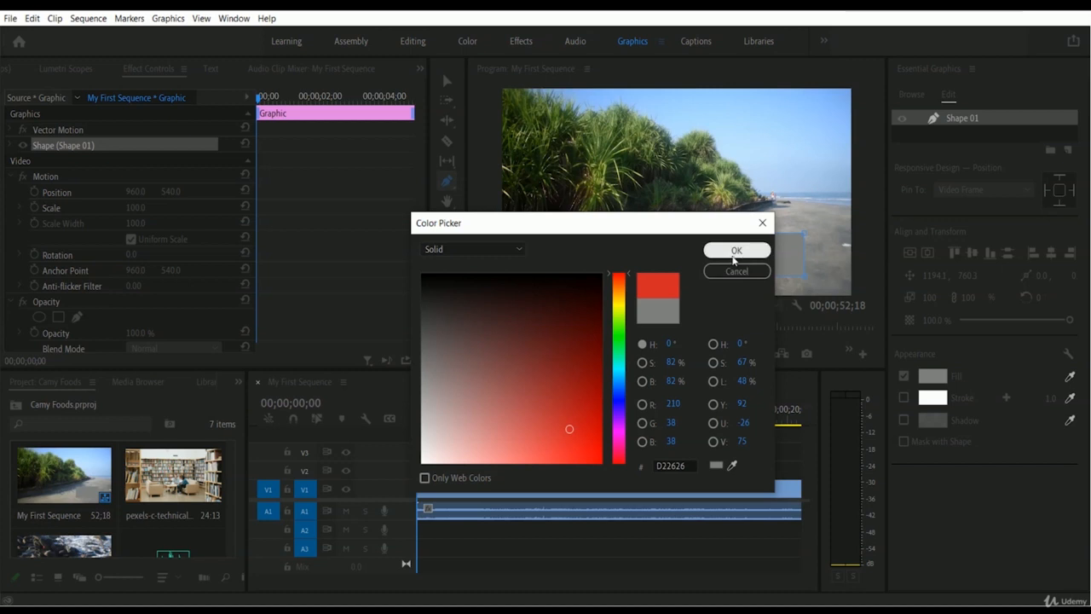
click(736, 251)
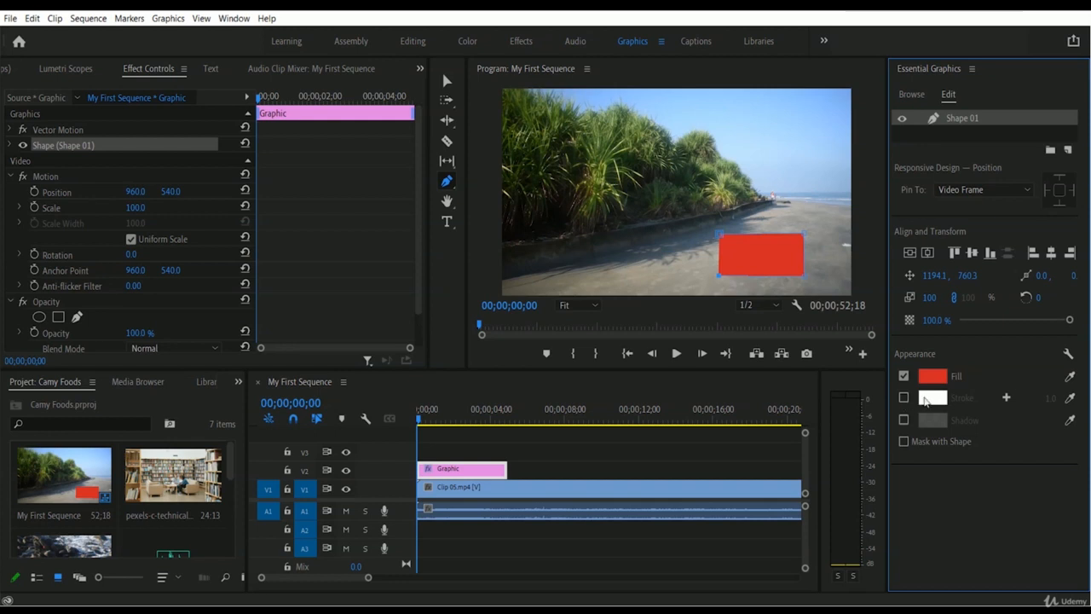
Enable a stroke on the shape, coloured yellow FBF605 with a width of 22.0
click(904, 398)
click(933, 398)
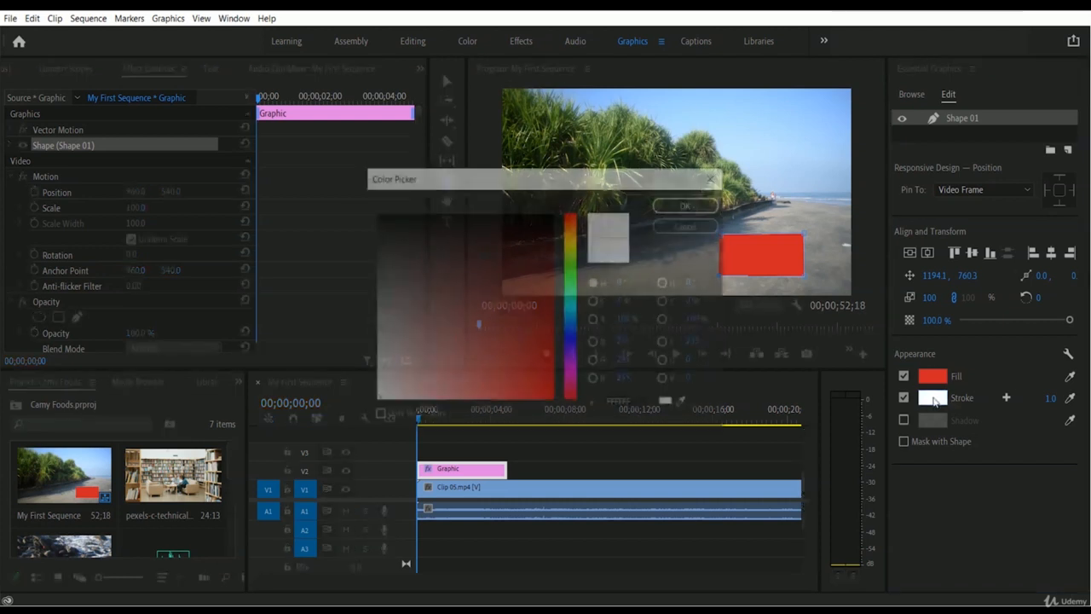
click(573, 245)
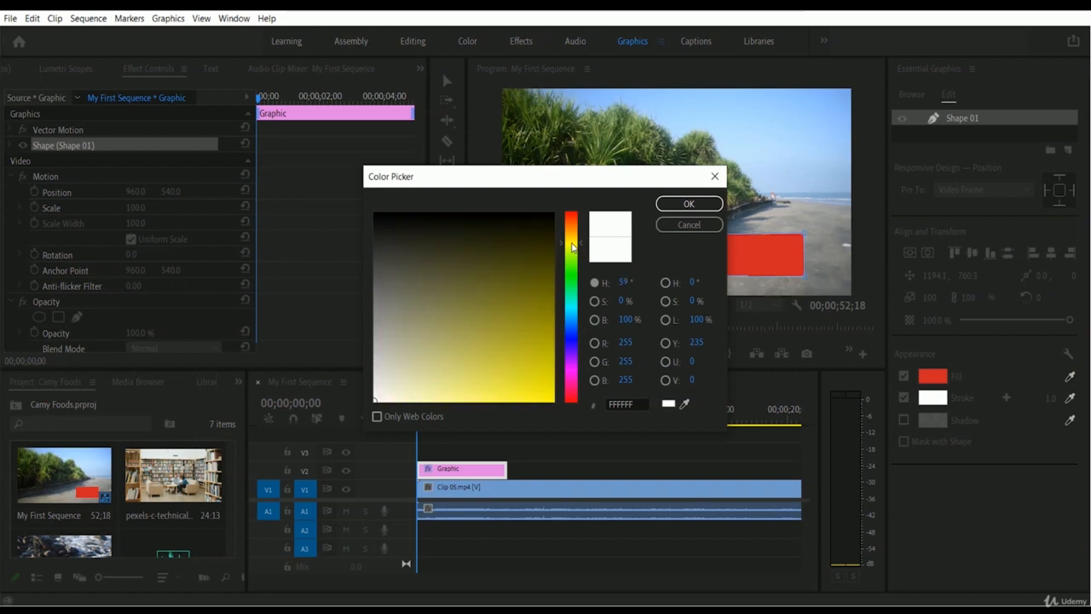
click(550, 398)
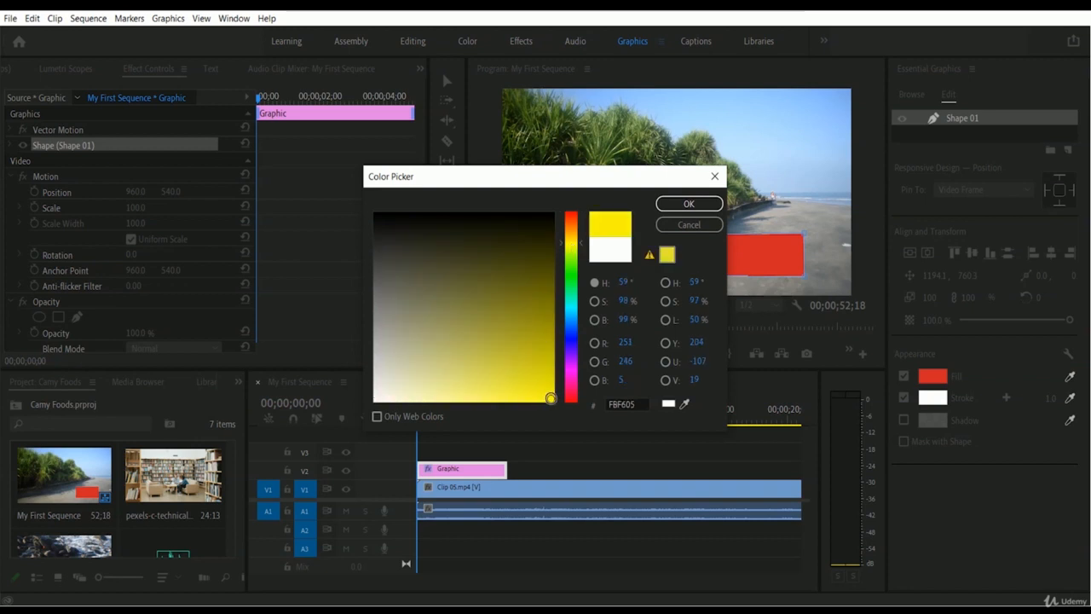
click(691, 205)
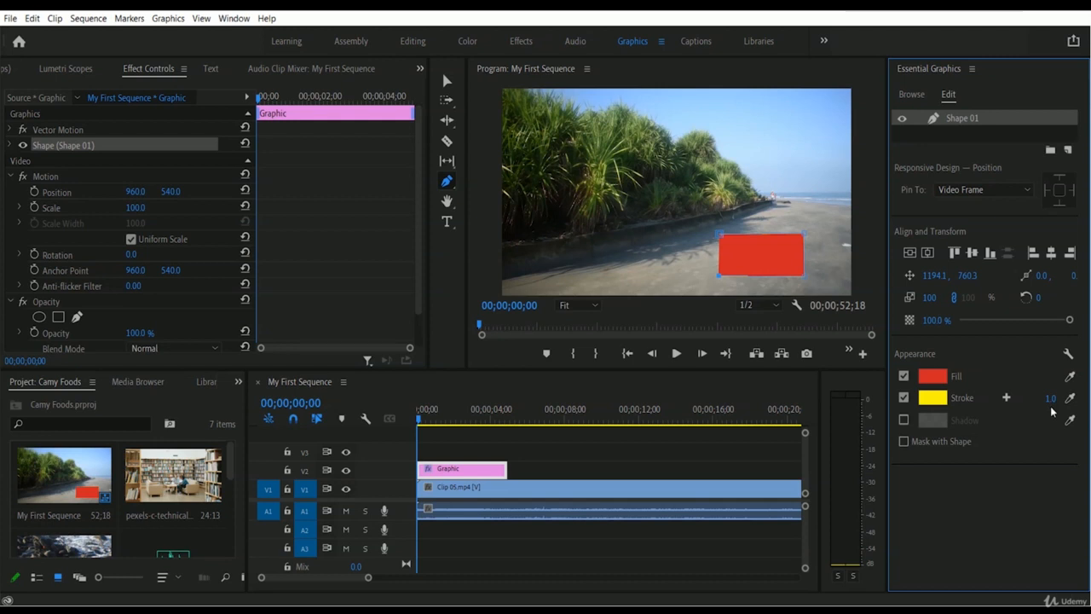
drag(1052, 399, 1076, 411)
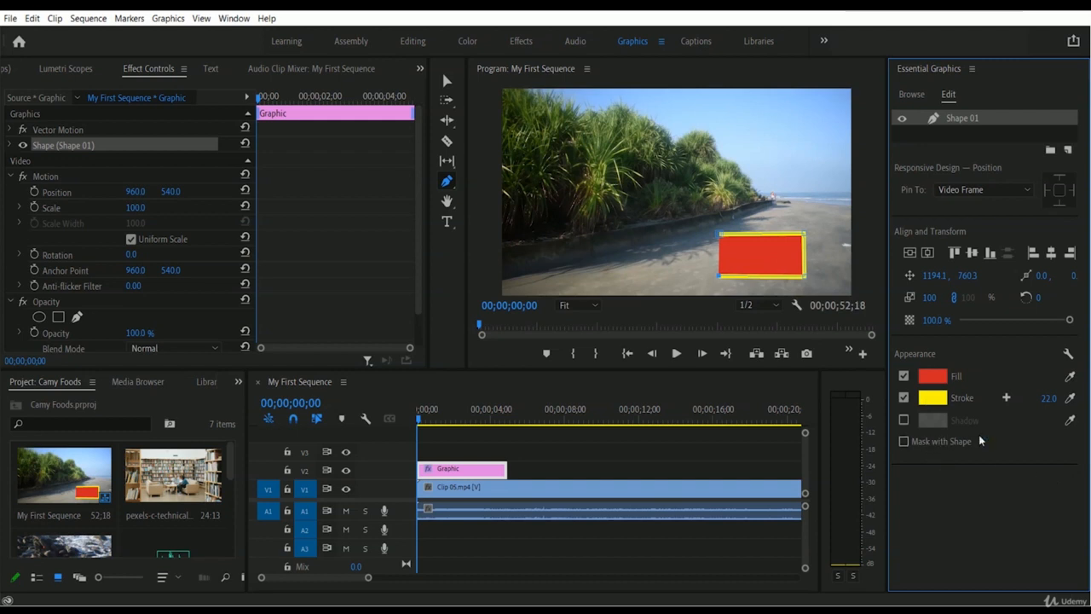
Enable the shape's shadow with a distance of 85.2 and a size of 57.4, and adjust its blur
click(904, 420)
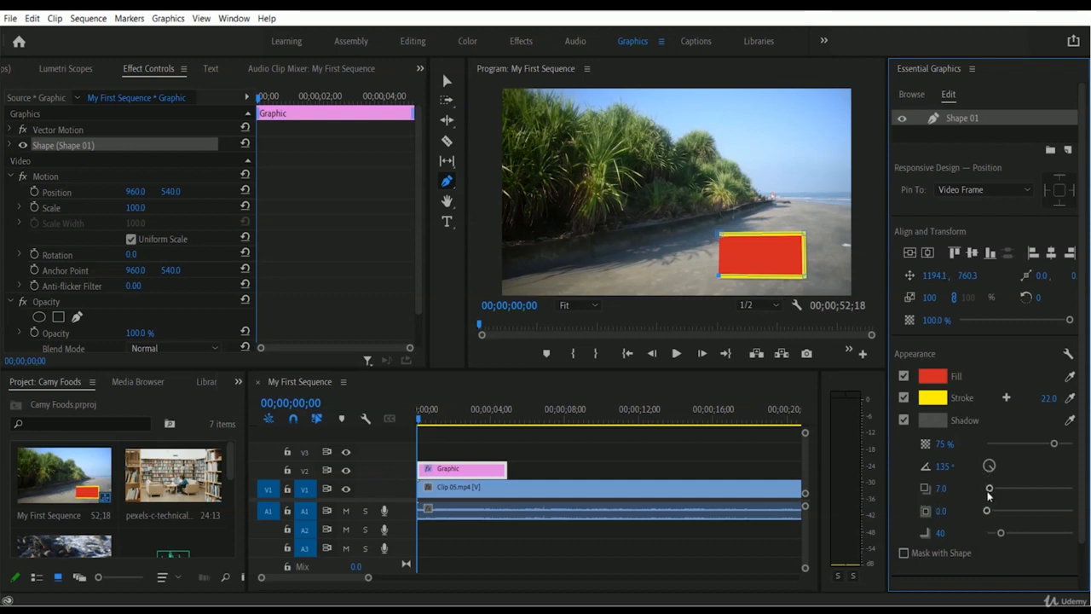
drag(987, 490, 1024, 490)
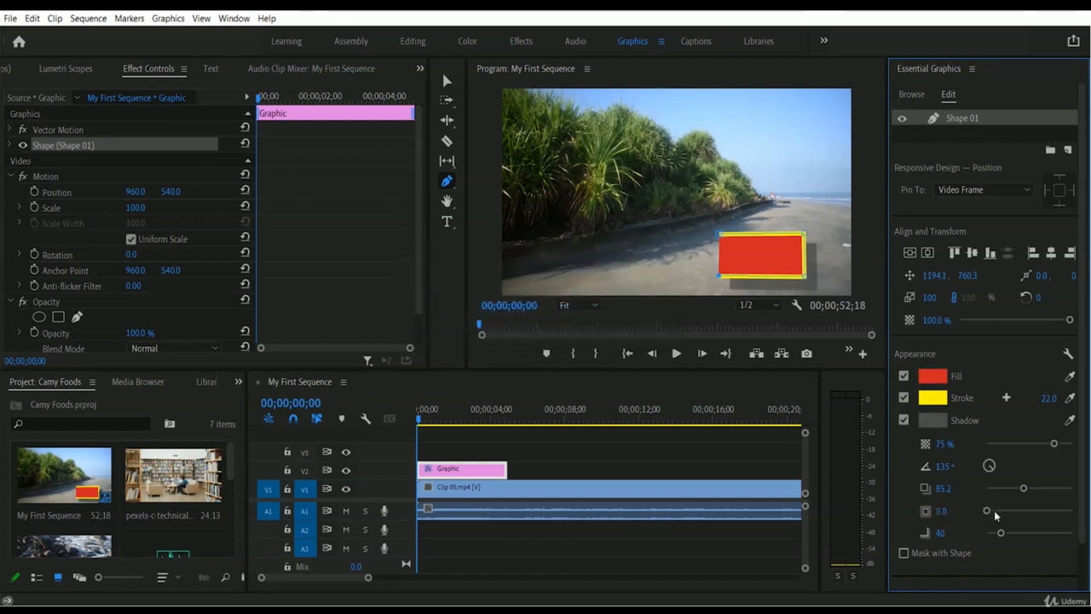
drag(994, 512, 1036, 511)
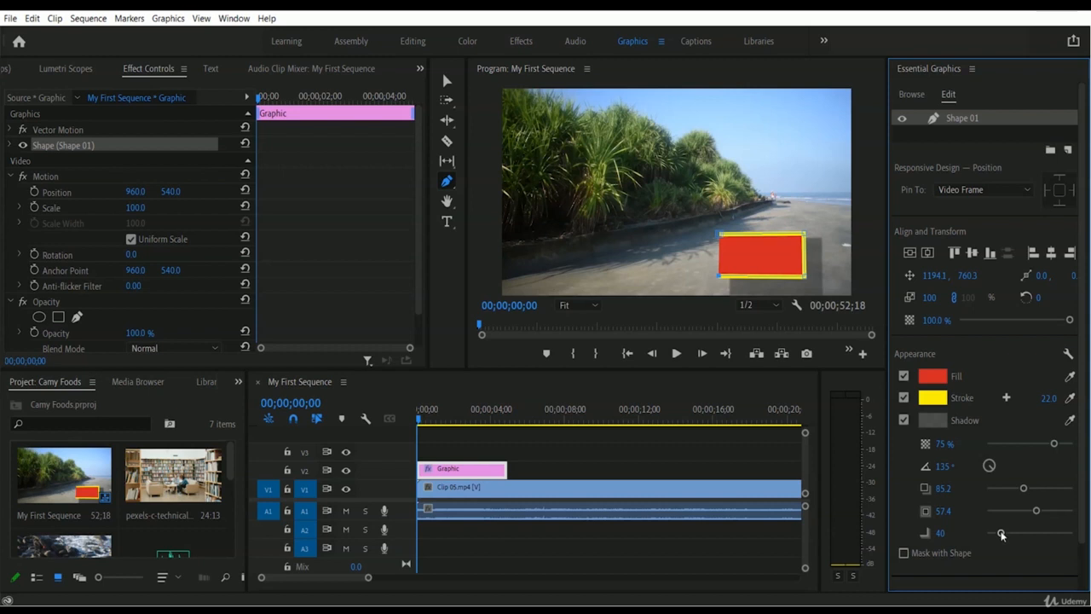
drag(1002, 534, 1037, 533)
drag(1036, 533, 997, 535)
Return to the Editing workspace and draw a rectangle in the frame's lower left and an ellipse over the sky
click(415, 42)
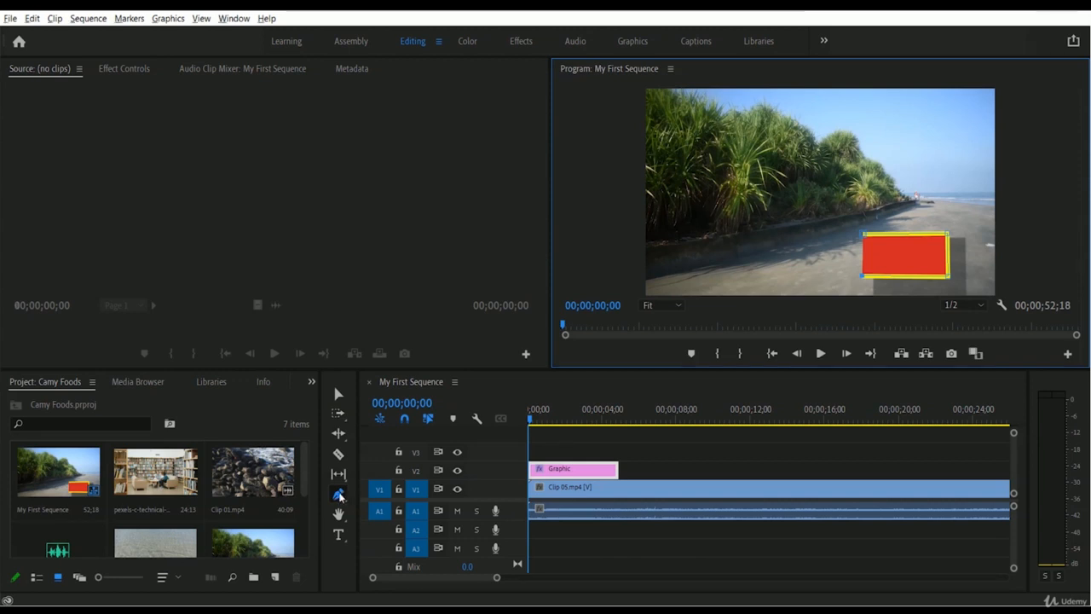
click(339, 495)
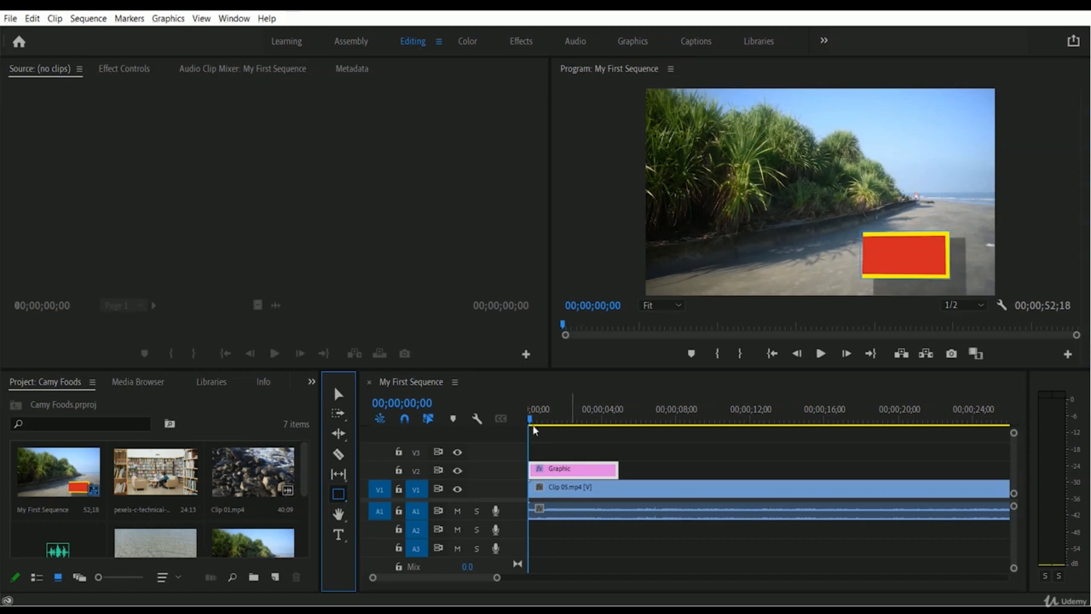
mouse_move(682, 239)
mouse_down()
mouse_move(722, 275)
mouse_move(787, 283)
mouse_up()
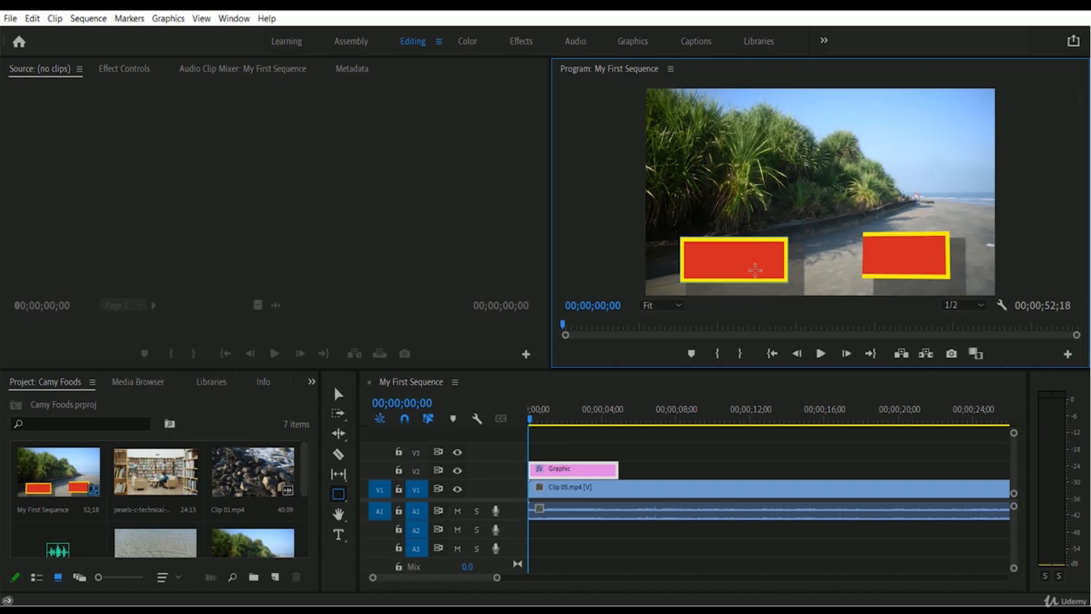
click(340, 497)
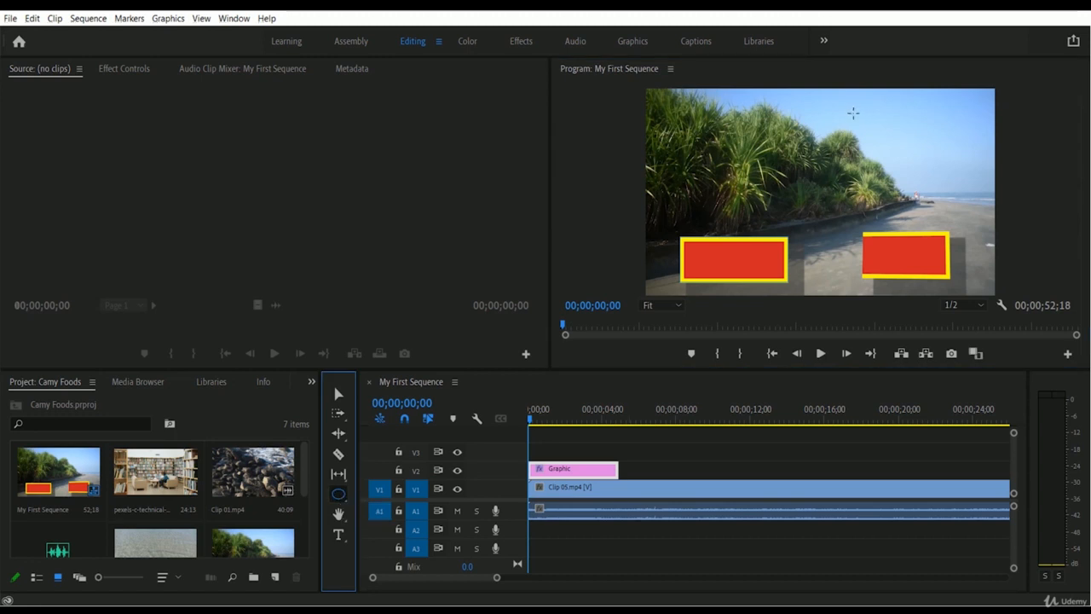
drag(823, 107, 907, 183)
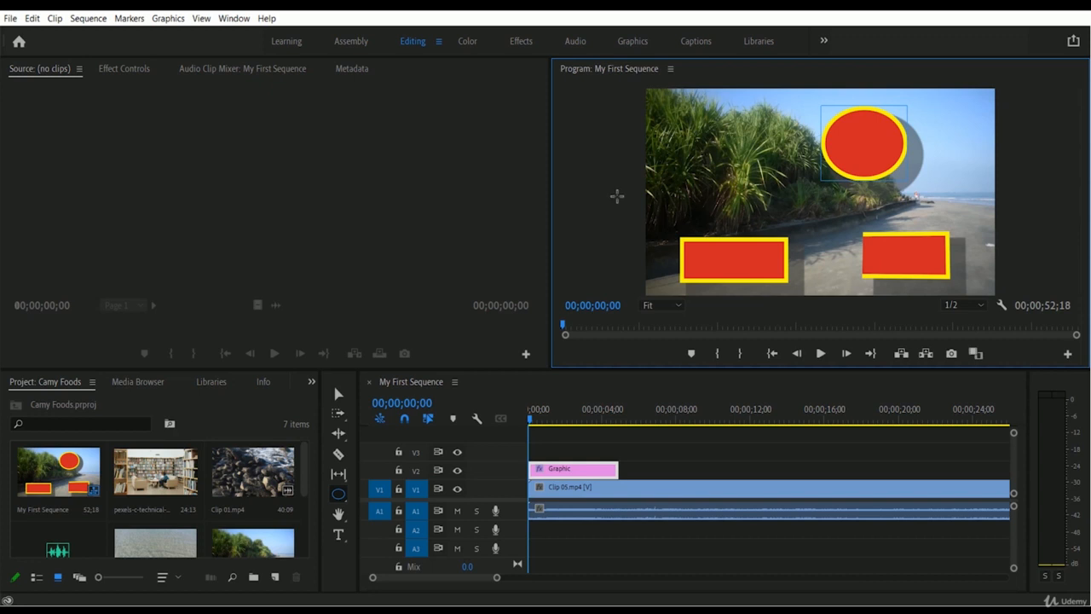
click(340, 497)
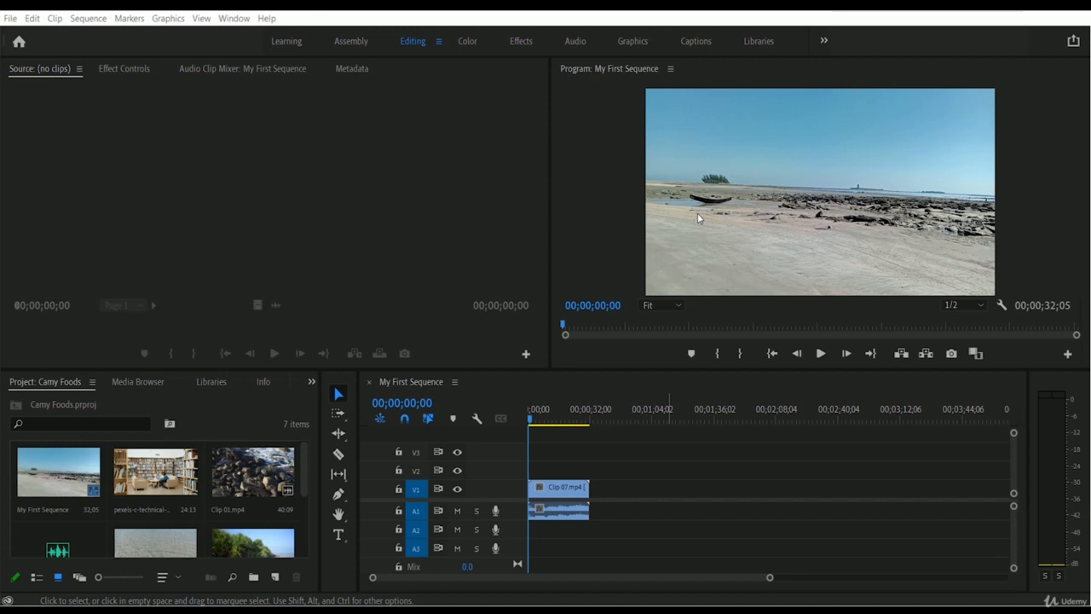
View the program monitor at 10%, 25%, 50%, 75% and 100% zoom, and return it to Fit
click(678, 307)
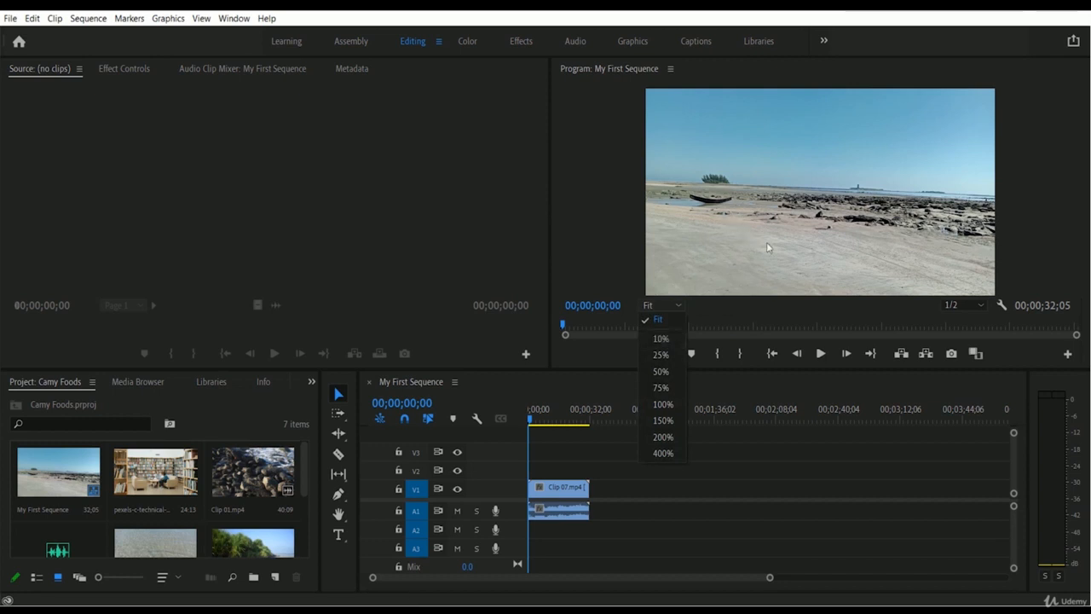
click(666, 340)
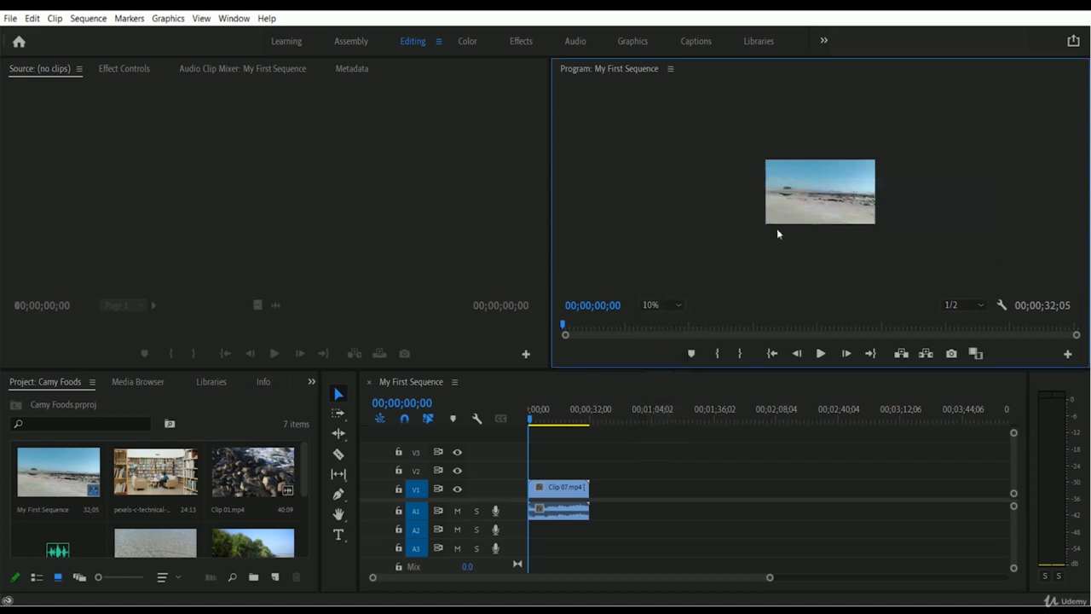
click(659, 305)
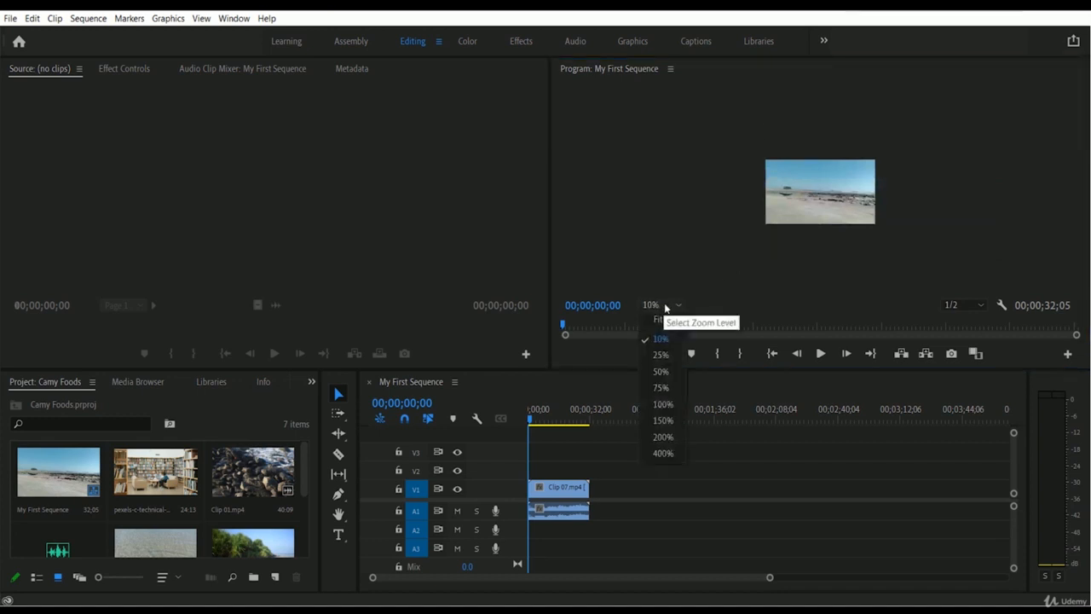
click(667, 356)
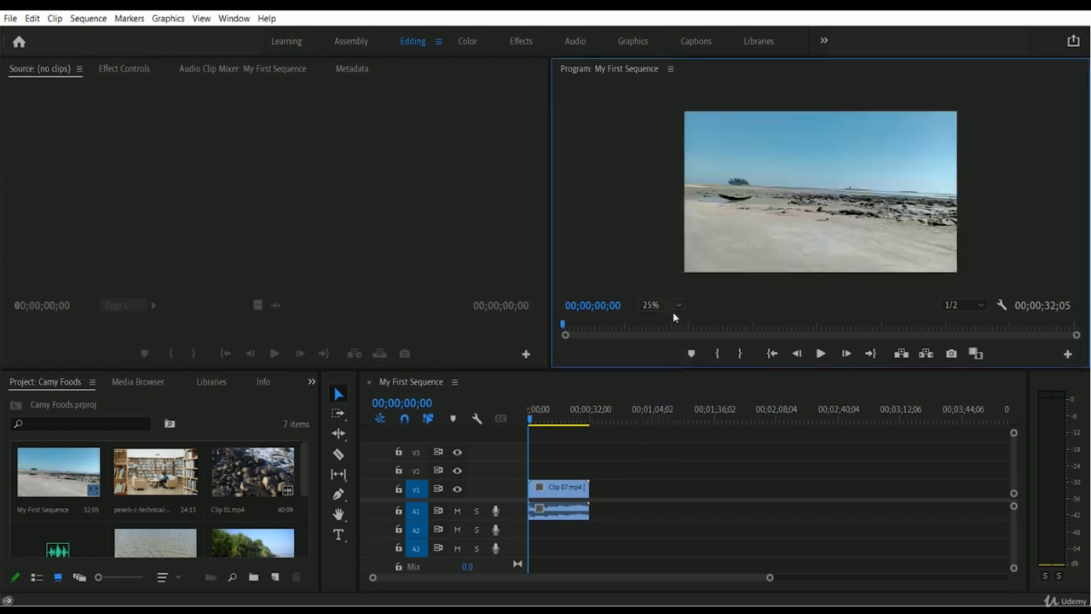
click(672, 307)
click(664, 372)
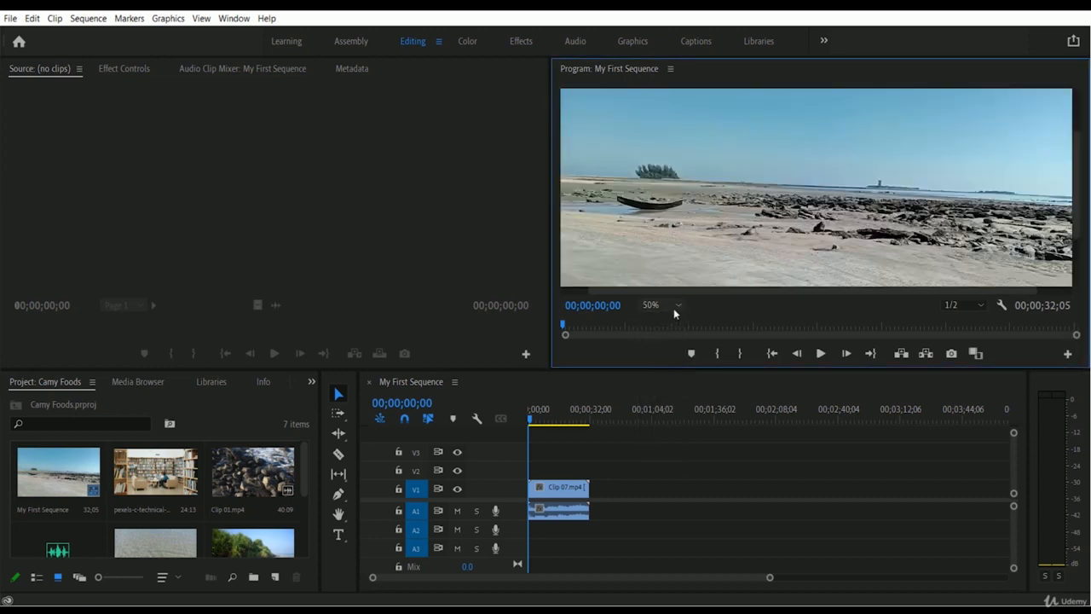
click(673, 307)
click(665, 389)
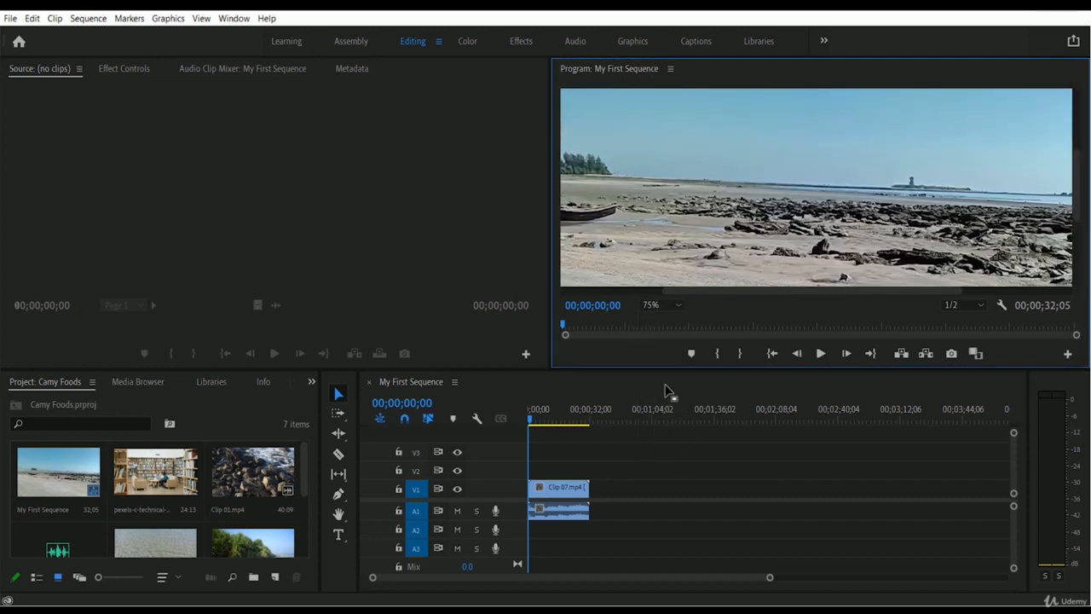
click(670, 307)
click(665, 405)
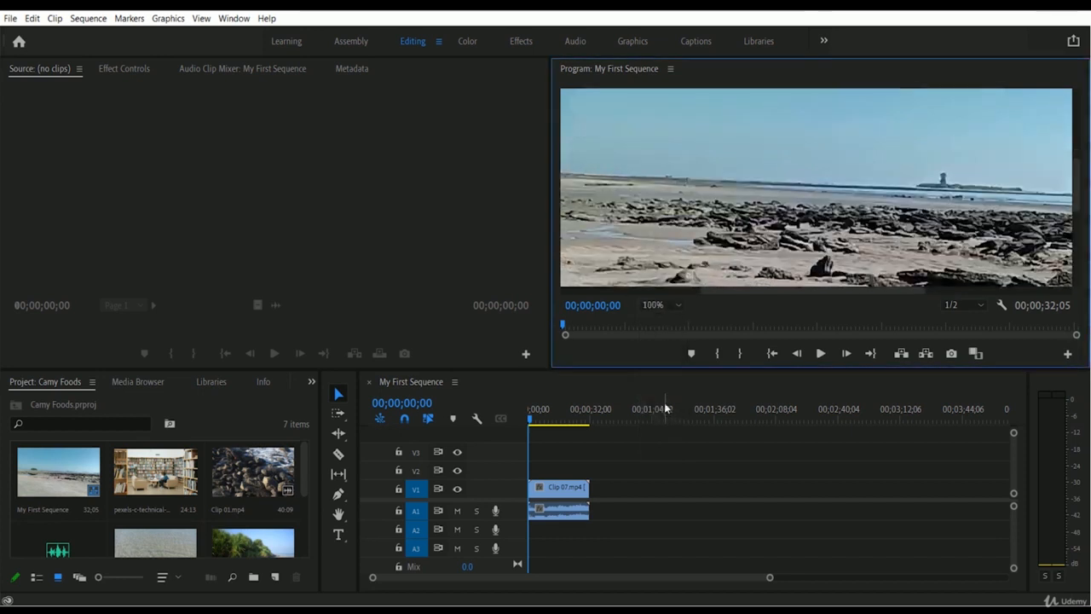
click(673, 304)
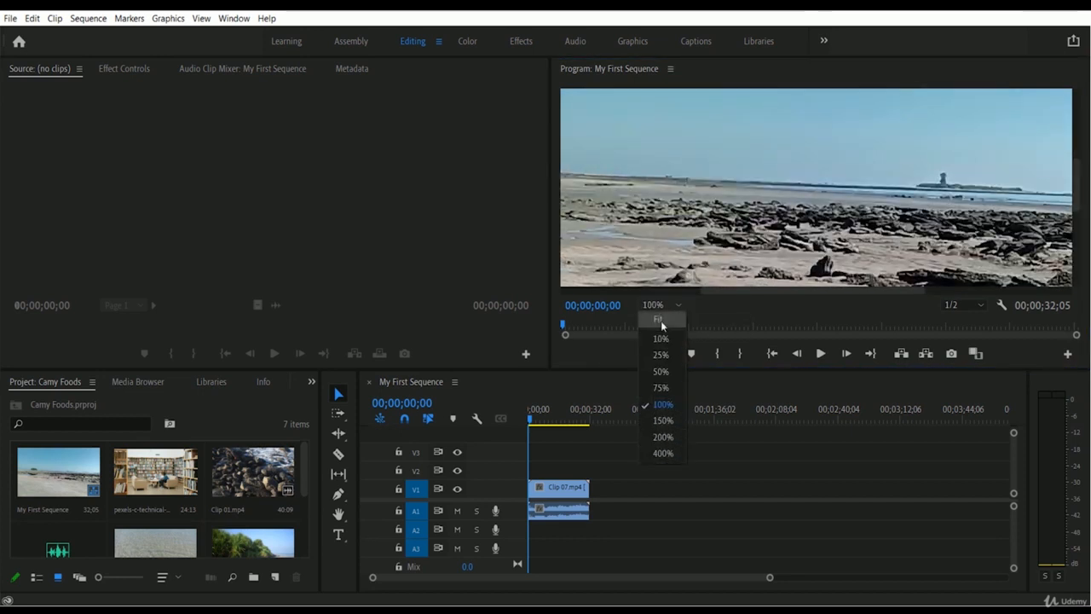
click(662, 322)
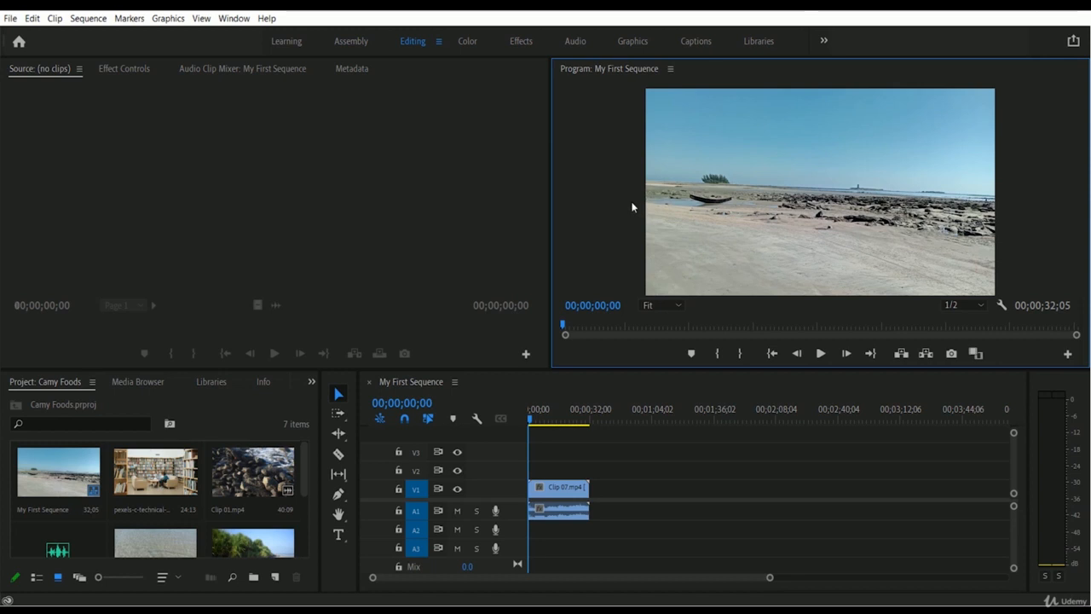
Zoom the program monitor to 100% and pan around the enlarged beach footage with the Hand tool
click(664, 305)
click(664, 404)
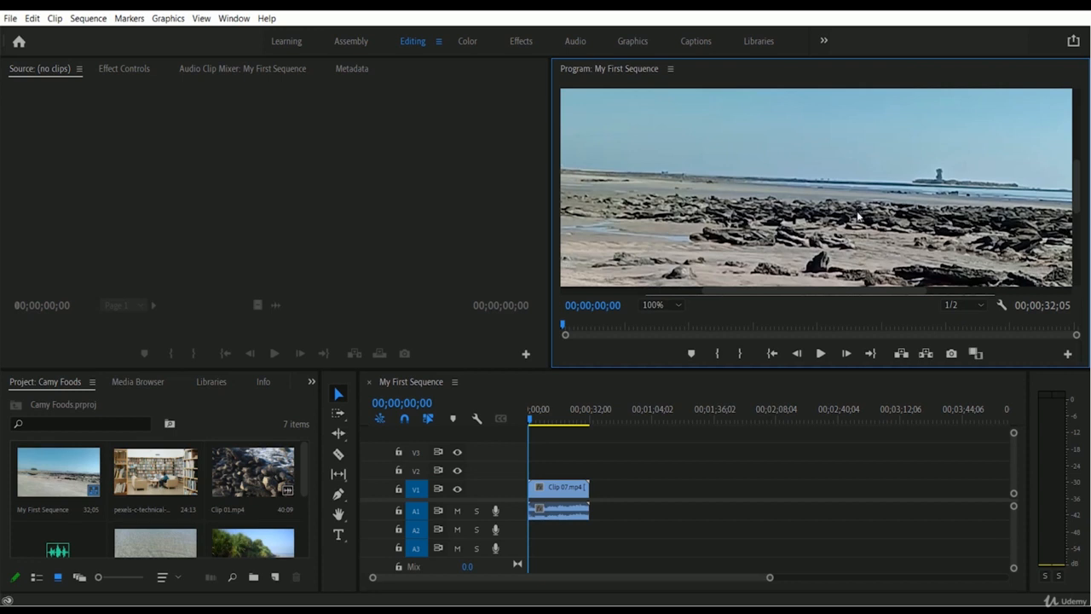
click(338, 515)
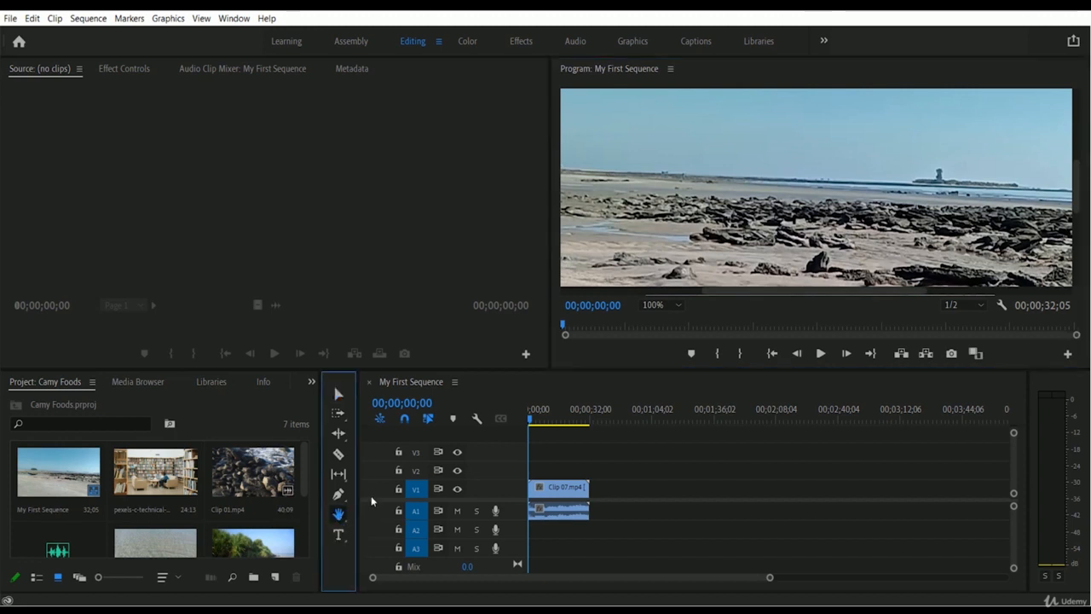
drag(732, 161, 761, 193)
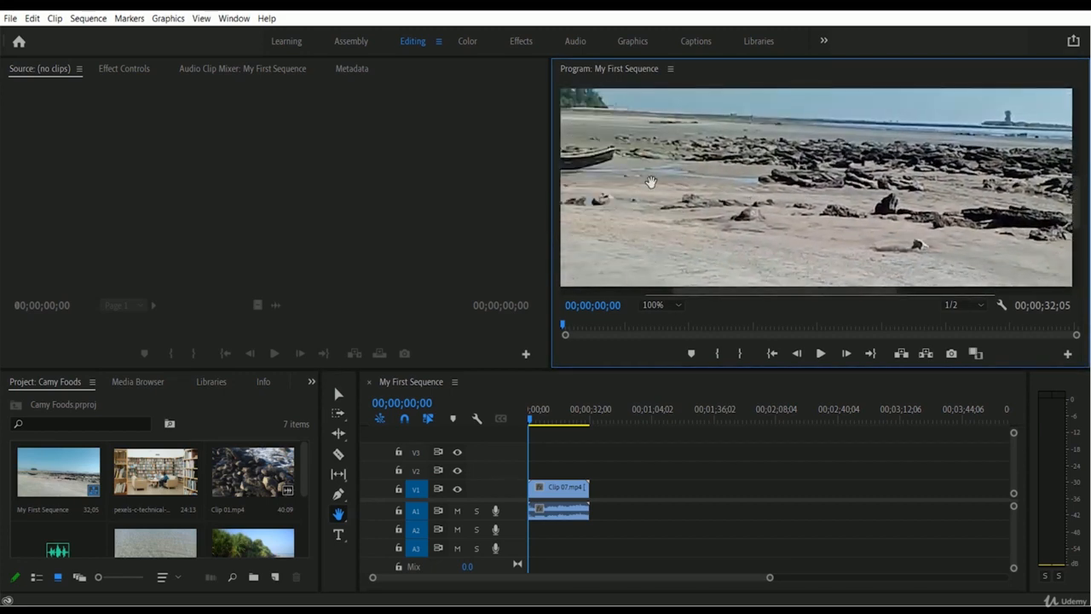
drag(650, 180, 565, 222)
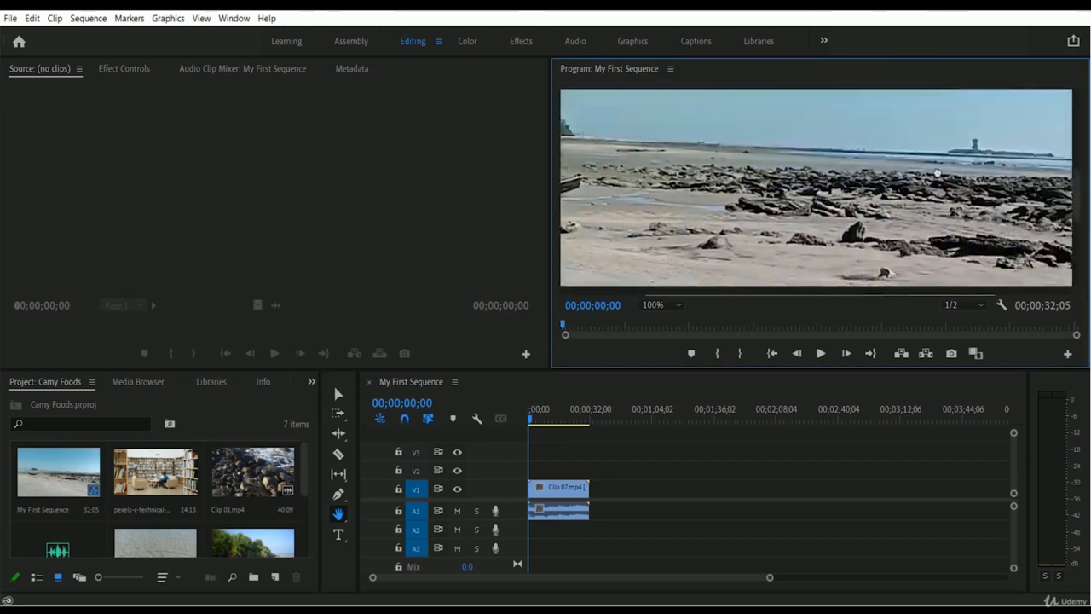
drag(1028, 173, 845, 206)
drag(792, 134, 797, 158)
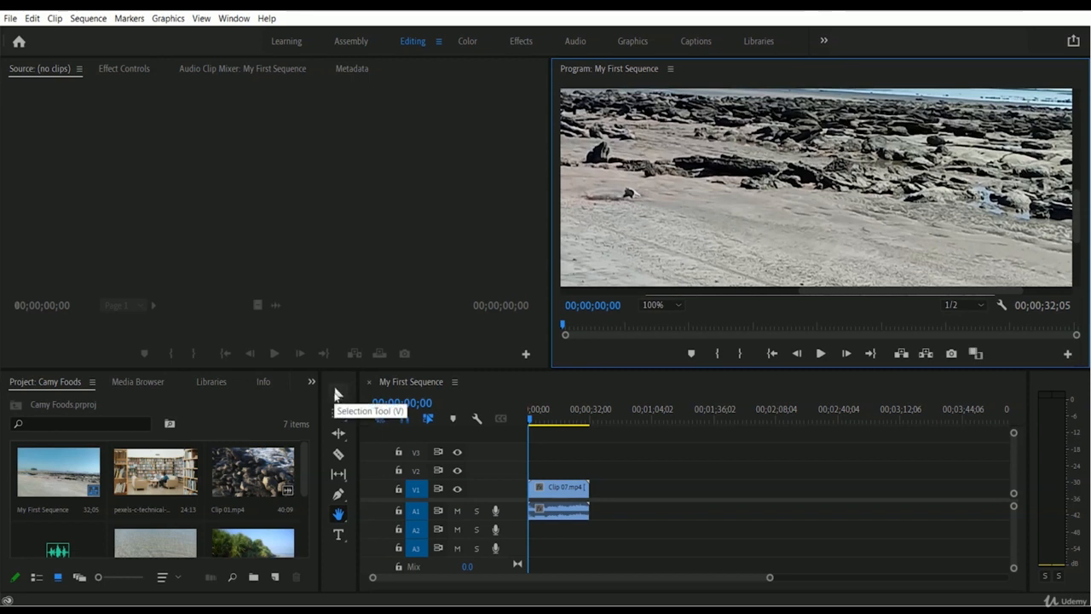
Try the Selection tool on the enlarged picture, and return to the Hand tool to pan up to the sky and horizon
click(339, 395)
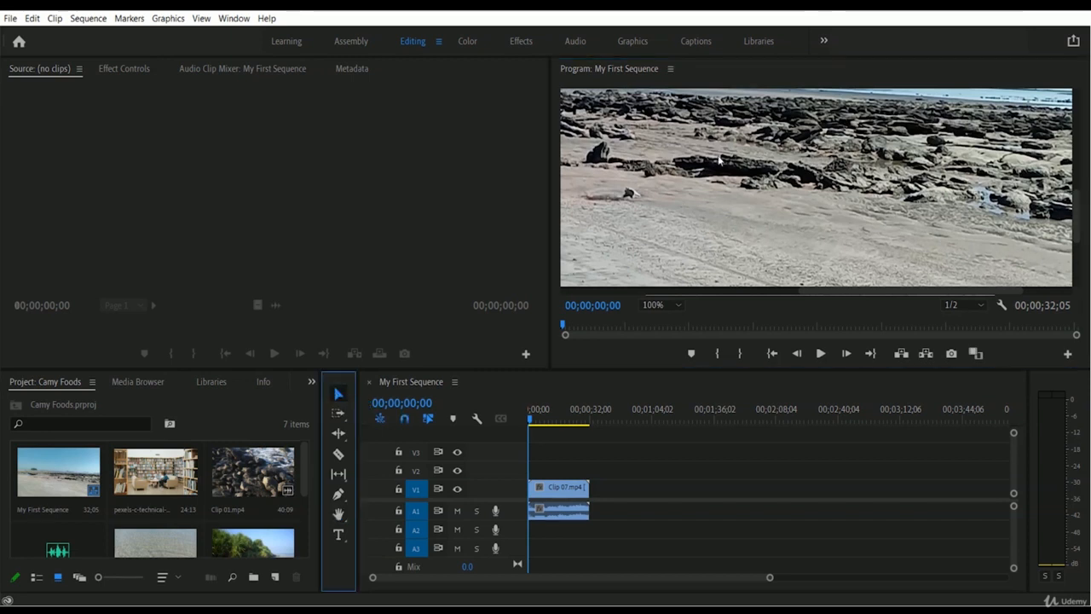
click(859, 169)
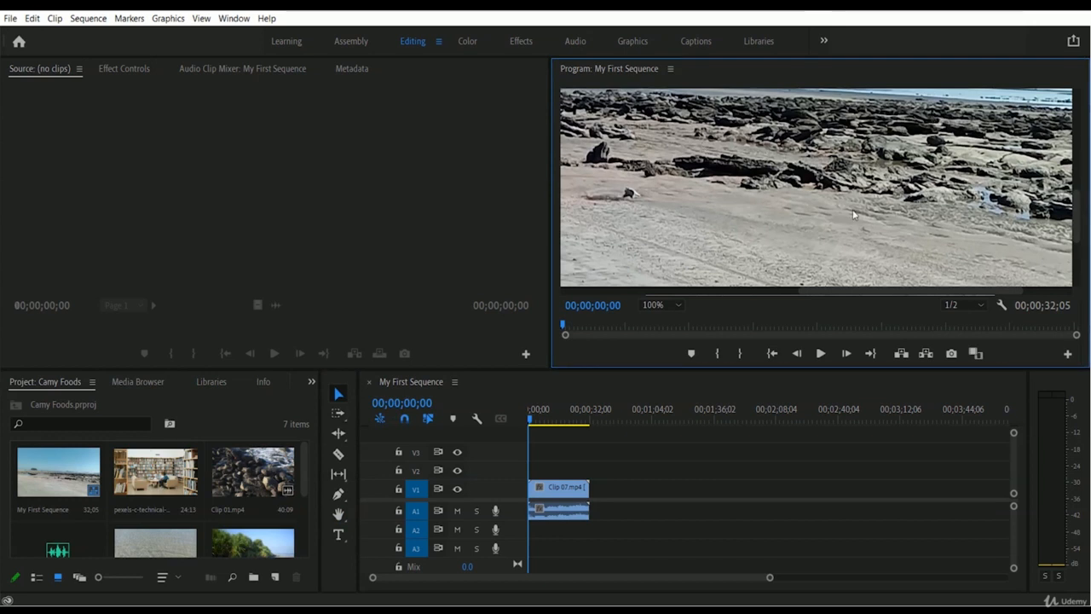
click(338, 514)
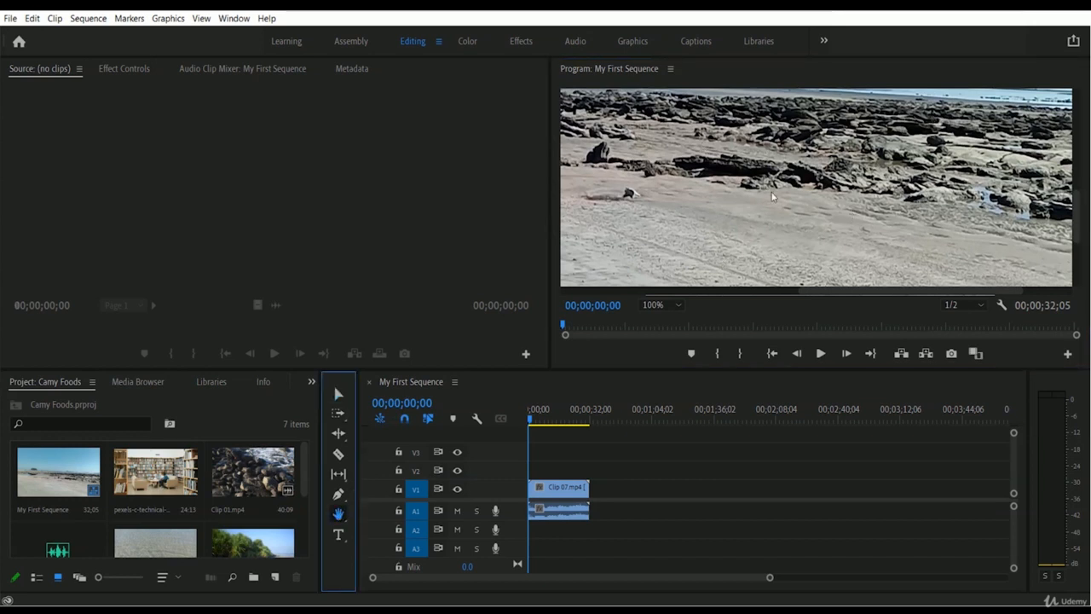
drag(711, 141, 723, 250)
drag(646, 158, 759, 222)
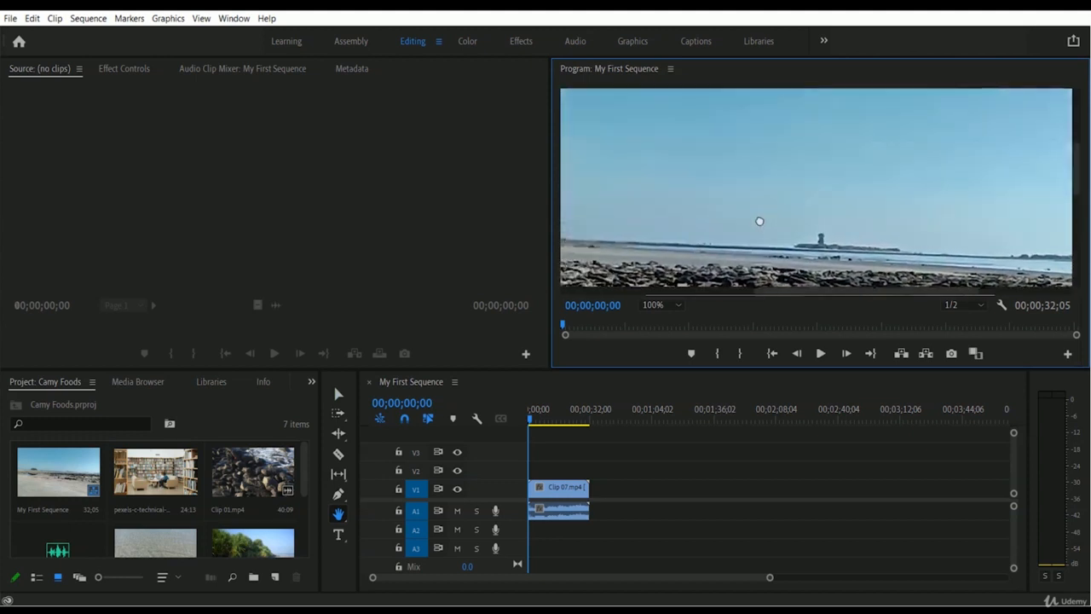
mouse_move(761, 147)
mouse_down()
mouse_move(726, 230)
mouse_move(765, 178)
mouse_move(759, 135)
mouse_up()
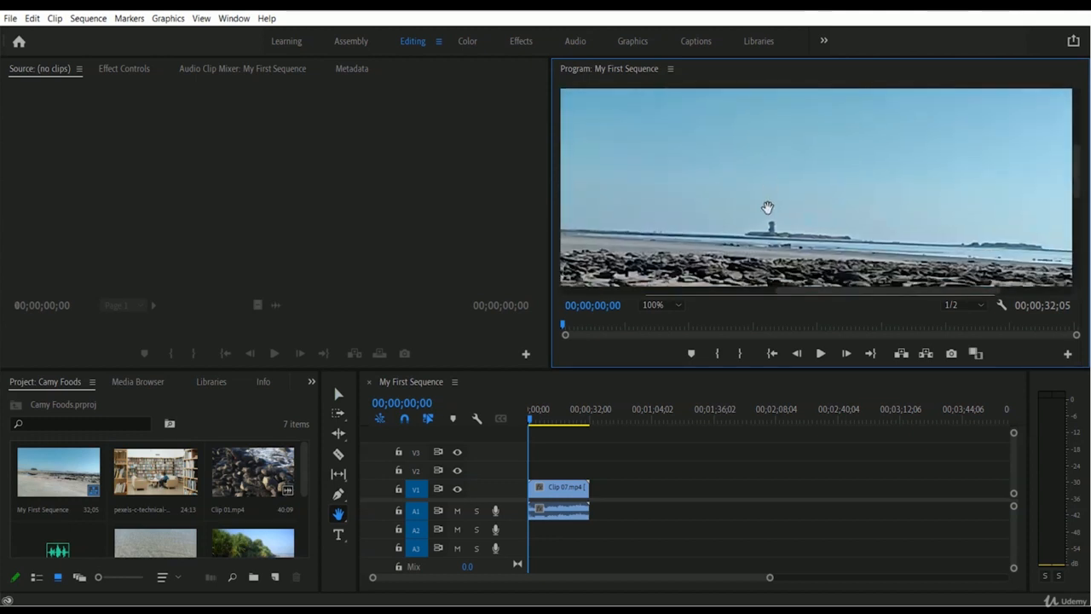
drag(772, 234, 770, 196)
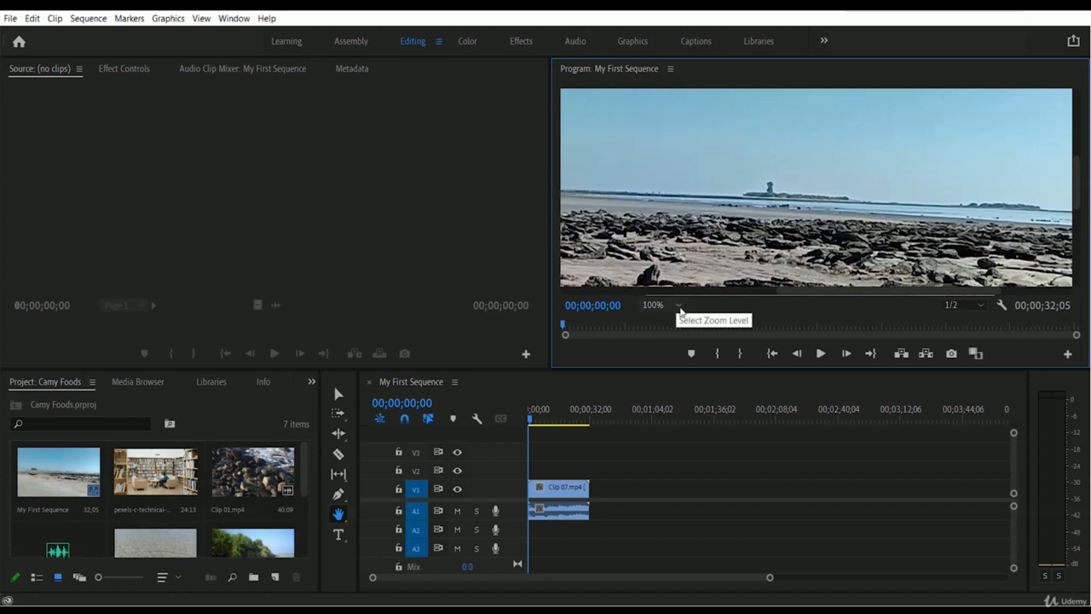
Set the program monitor's zoom level back to Fit and activate the Selection tool
click(680, 306)
click(672, 318)
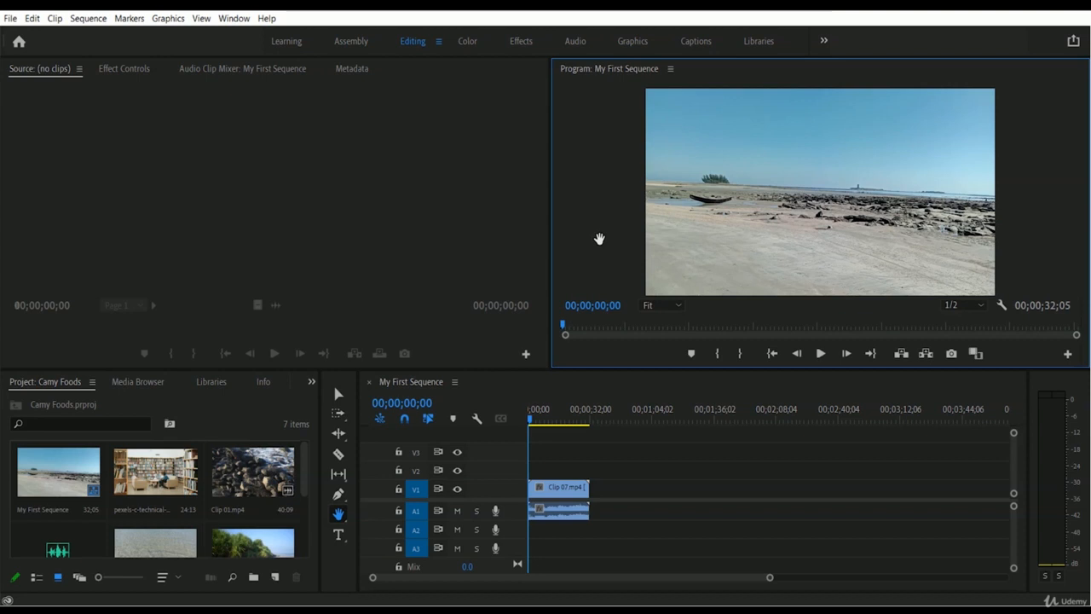
click(338, 393)
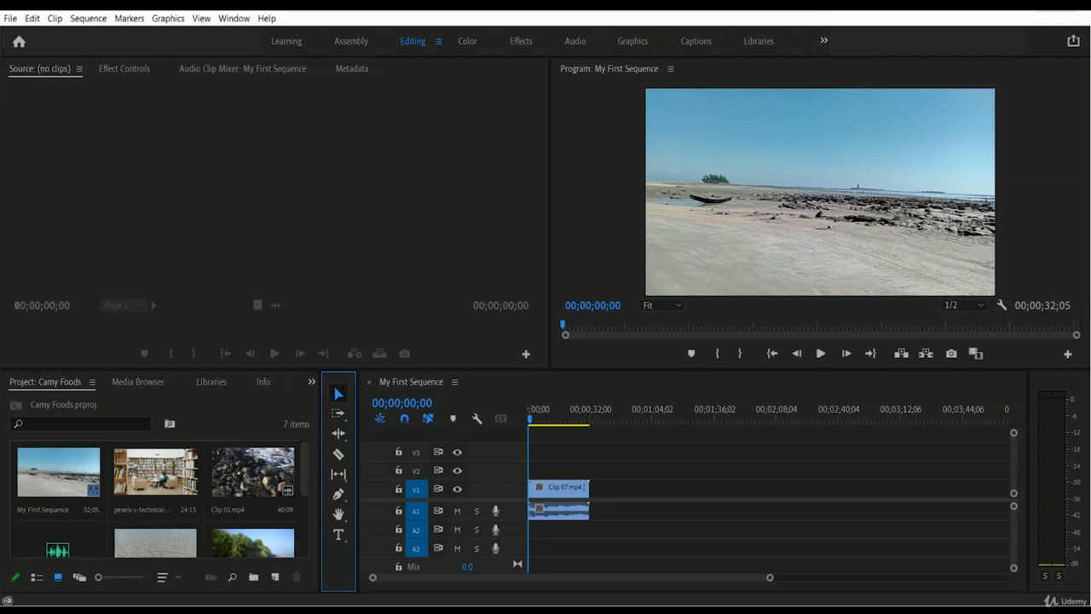
Add the title "St. Martin" over the sky in the upper left of the frame with the Type tool
click(338, 535)
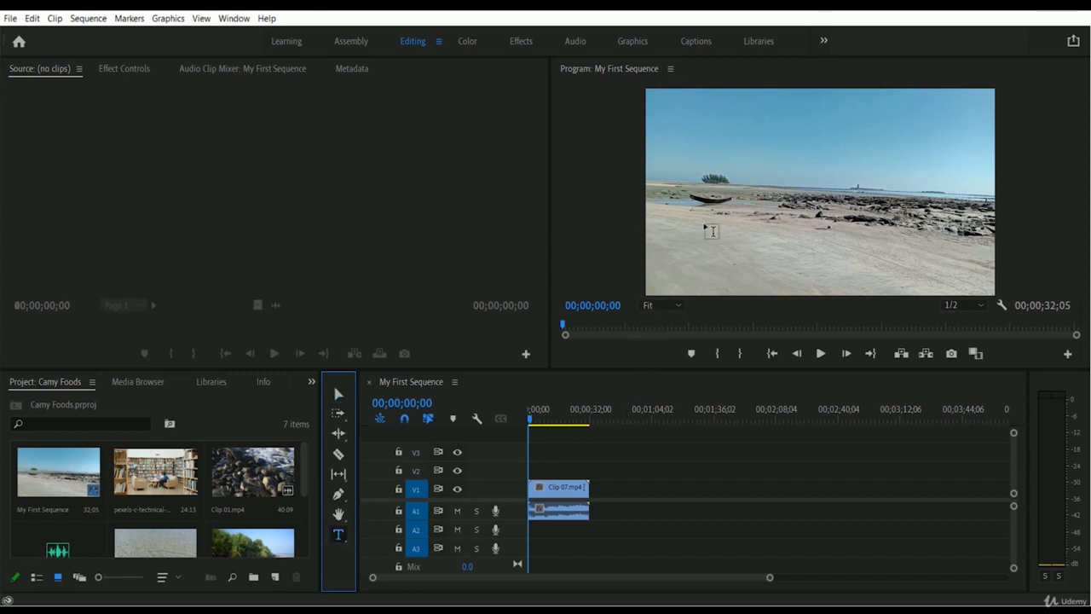
click(712, 124)
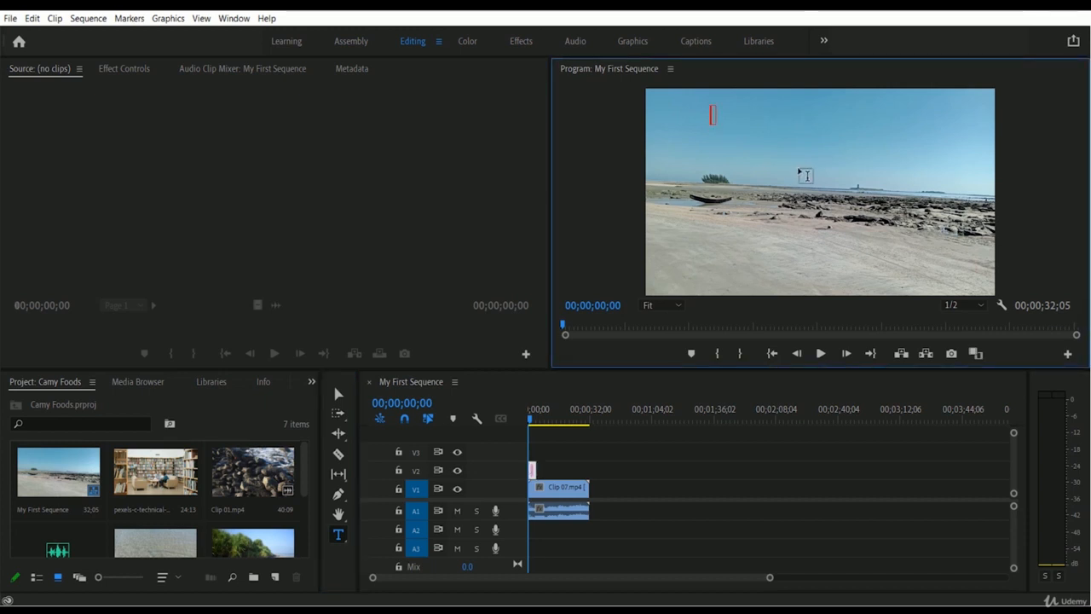
text(St)
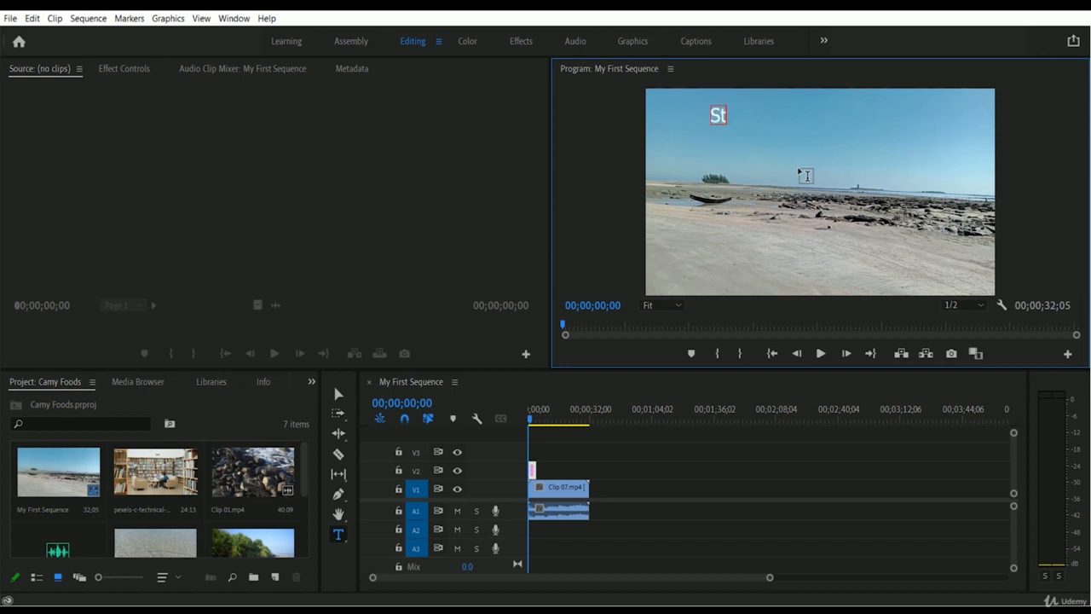
text(. Mart)
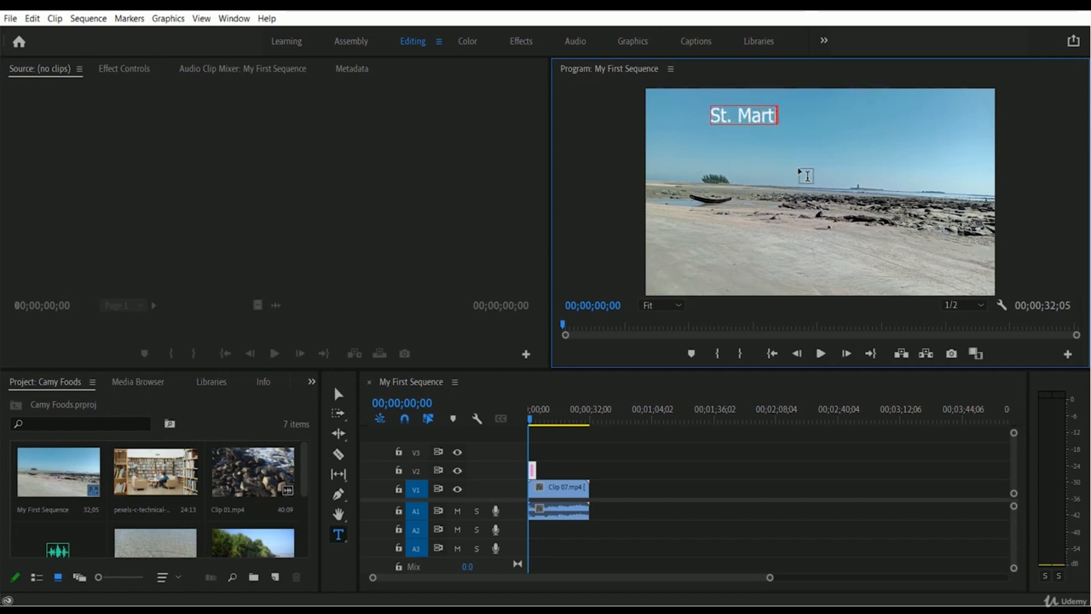
text(in)
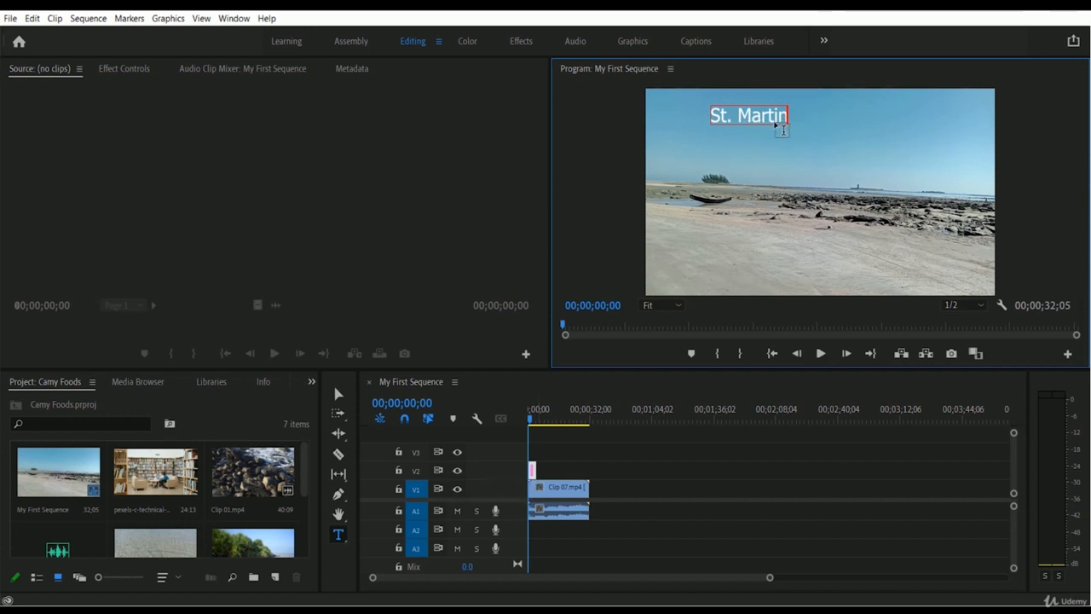
Hide track V2 and show it again to check the title over the footage, keeping the Type tool active
click(458, 472)
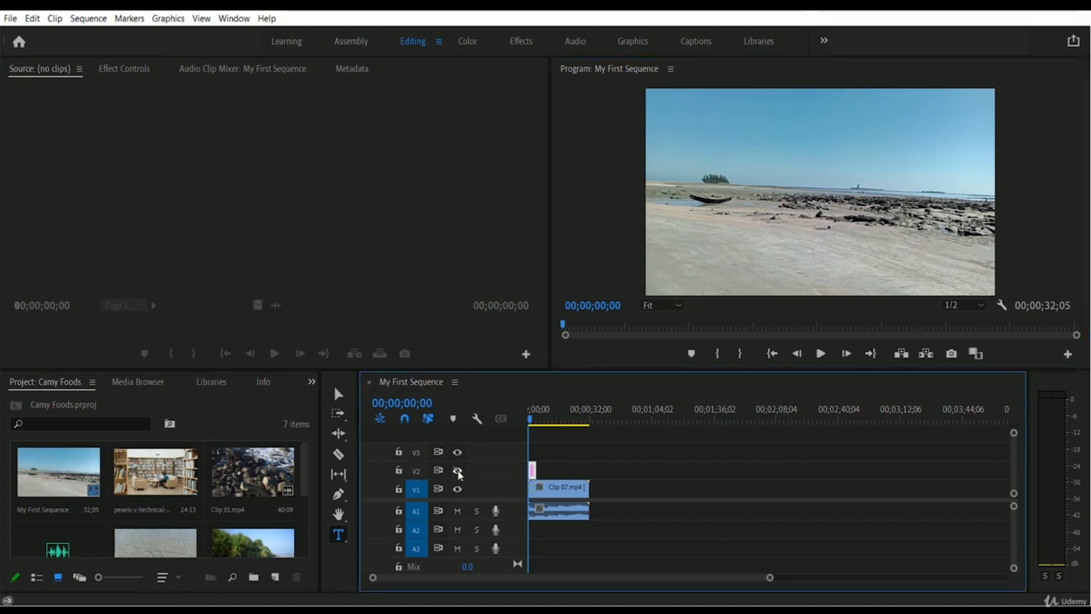
click(458, 472)
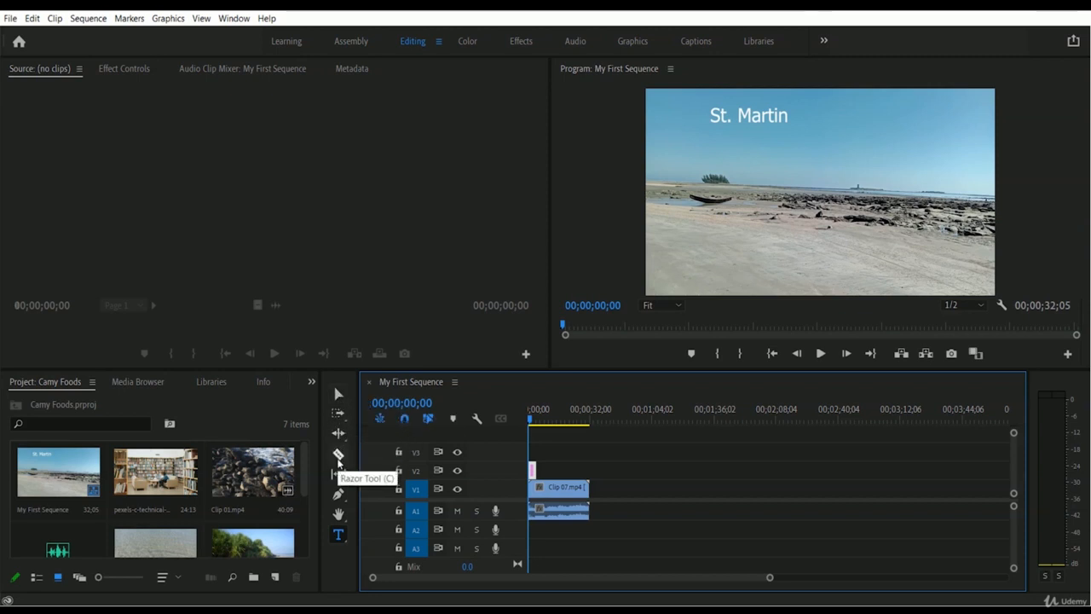
click(339, 536)
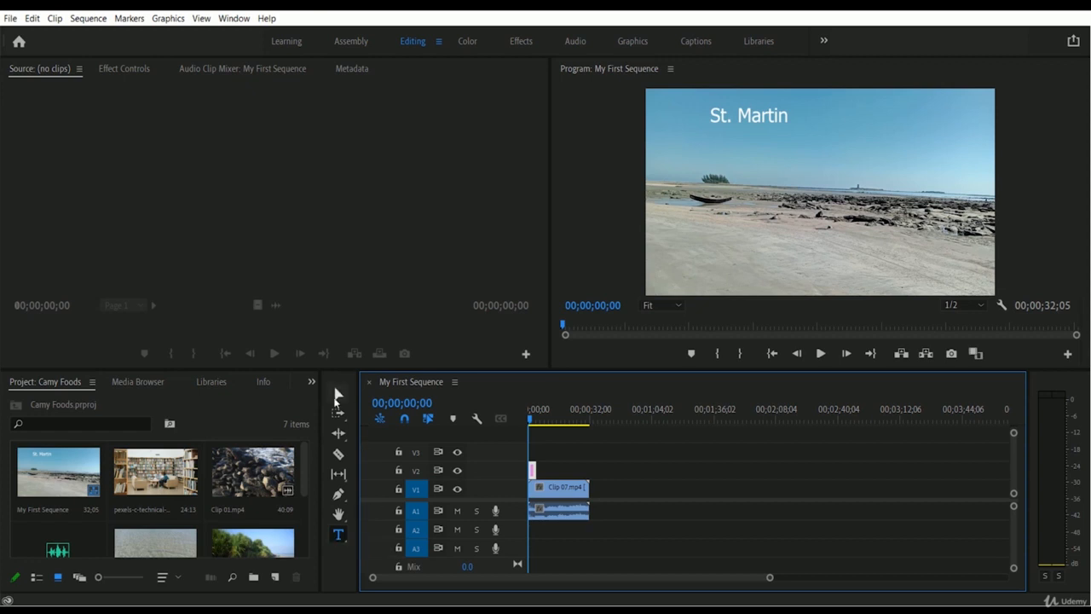